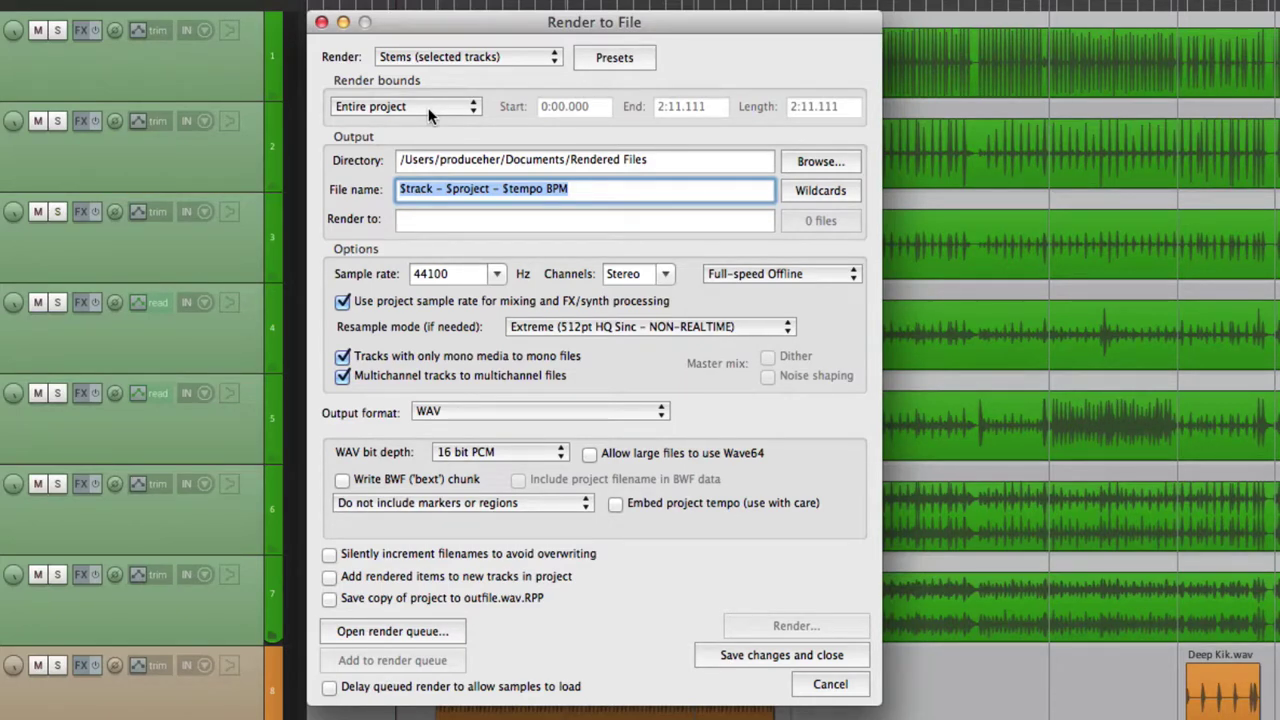
Step: Set Render to File to render the Master mix over a Custom time range
{"action": "left_click", "coordinate": [428, 110]}
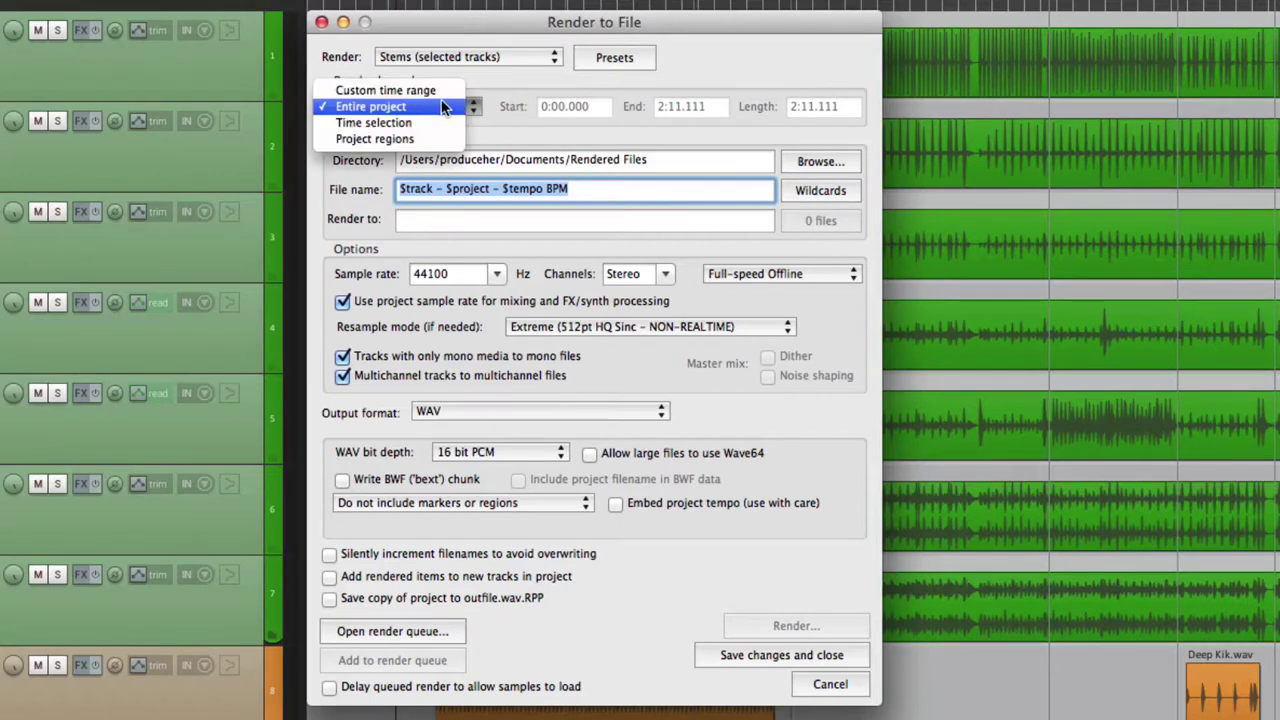
{"action": "left_click", "coordinate": [436, 91]}
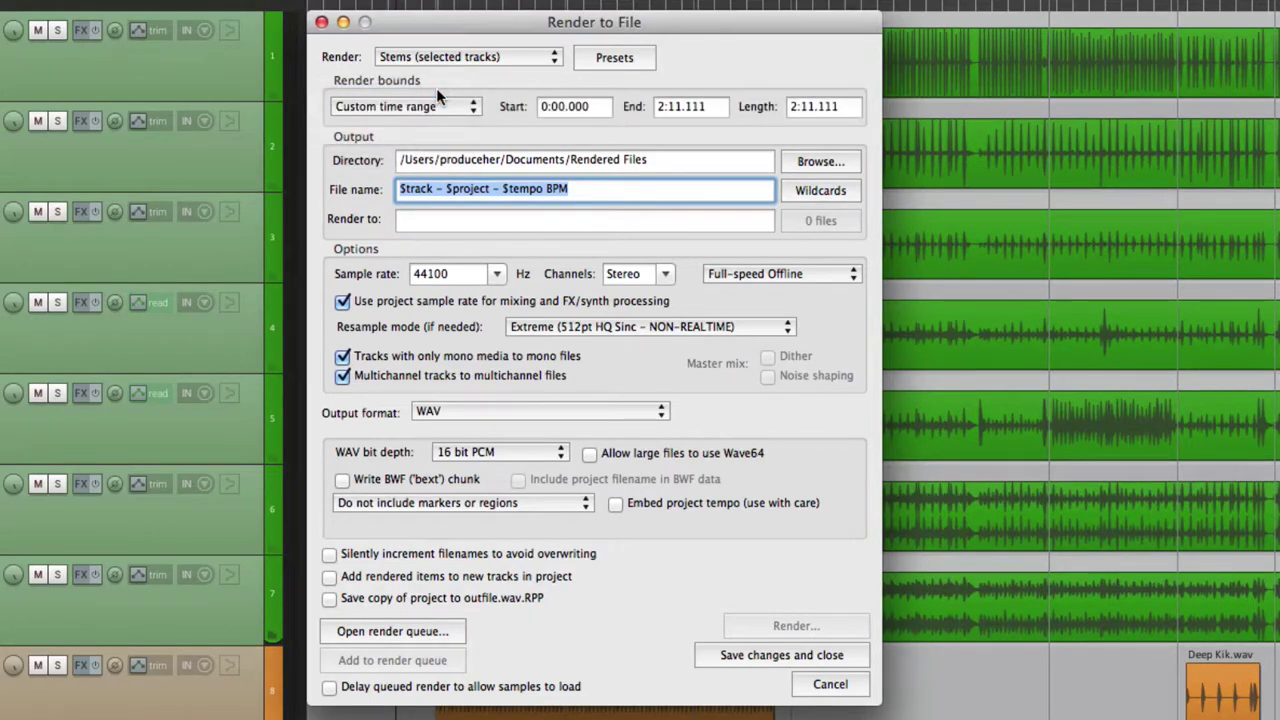
{"action": "left_click", "coordinate": [498, 52]}
{"action": "left_click", "coordinate": [501, 37]}
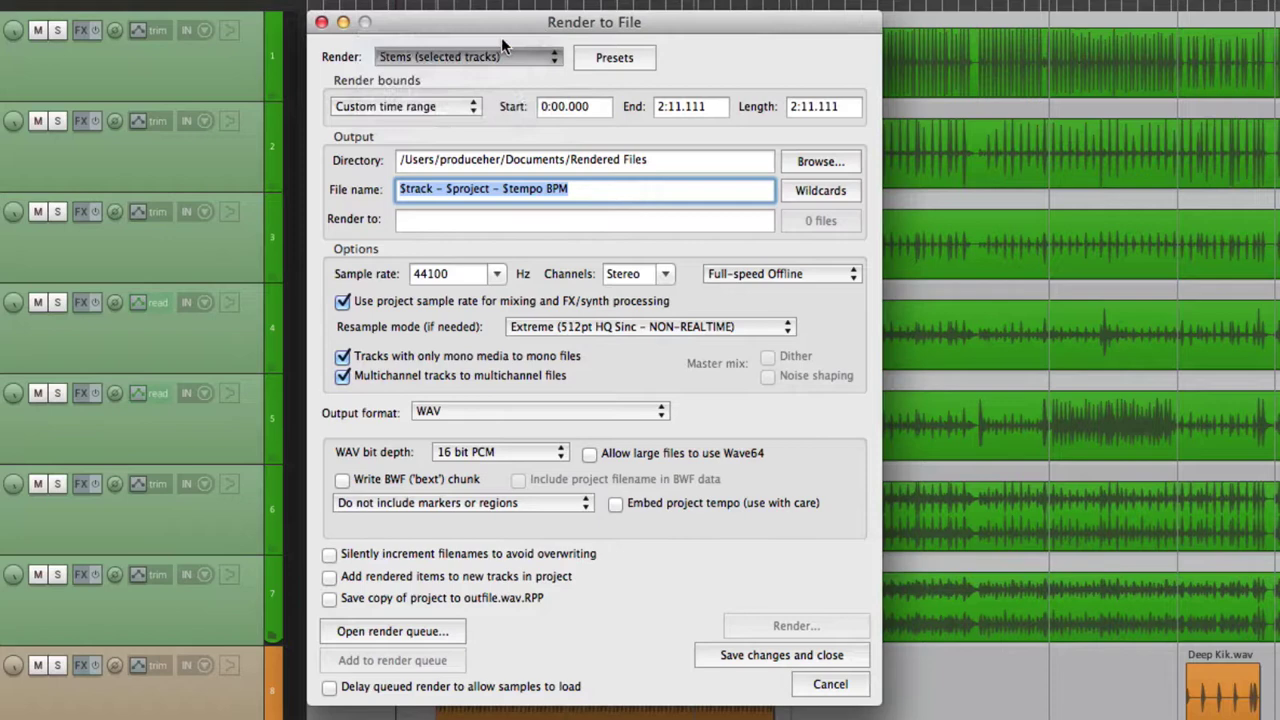
Step: Change the output file name to '$project - Section #1'
{"action": "left_click", "coordinate": [574, 190]}
{"action": "left_click_drag", "start_coordinate": [448, 191], "coordinate": [343, 191]}
{"action": "key", "text": "BackSpace"}
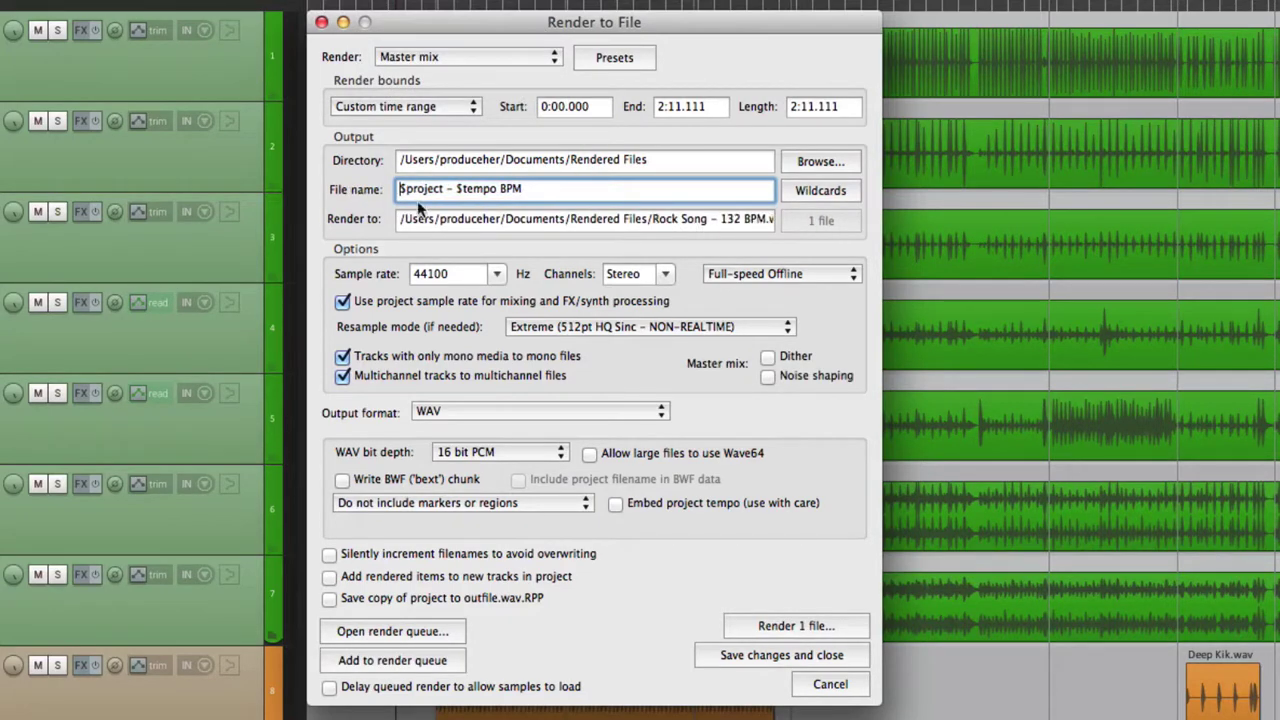
{"action": "left_click", "coordinate": [555, 193]}
{"action": "key", "text": "BackSpace"}
{"action": "key", "text": "BackSpace"}
{"action": "key", "text": "BackSpace"}
{"action": "key", "text": "BackSpace"}
{"action": "key", "text": "BackSpace"}
{"action": "key", "text": "BackSpace"}
{"action": "key", "text": "BackSpace"}
{"action": "key", "text": "BackSpace"}
{"action": "key", "text": "BackSpace"}
{"action": "key", "text": "BackSpace"}
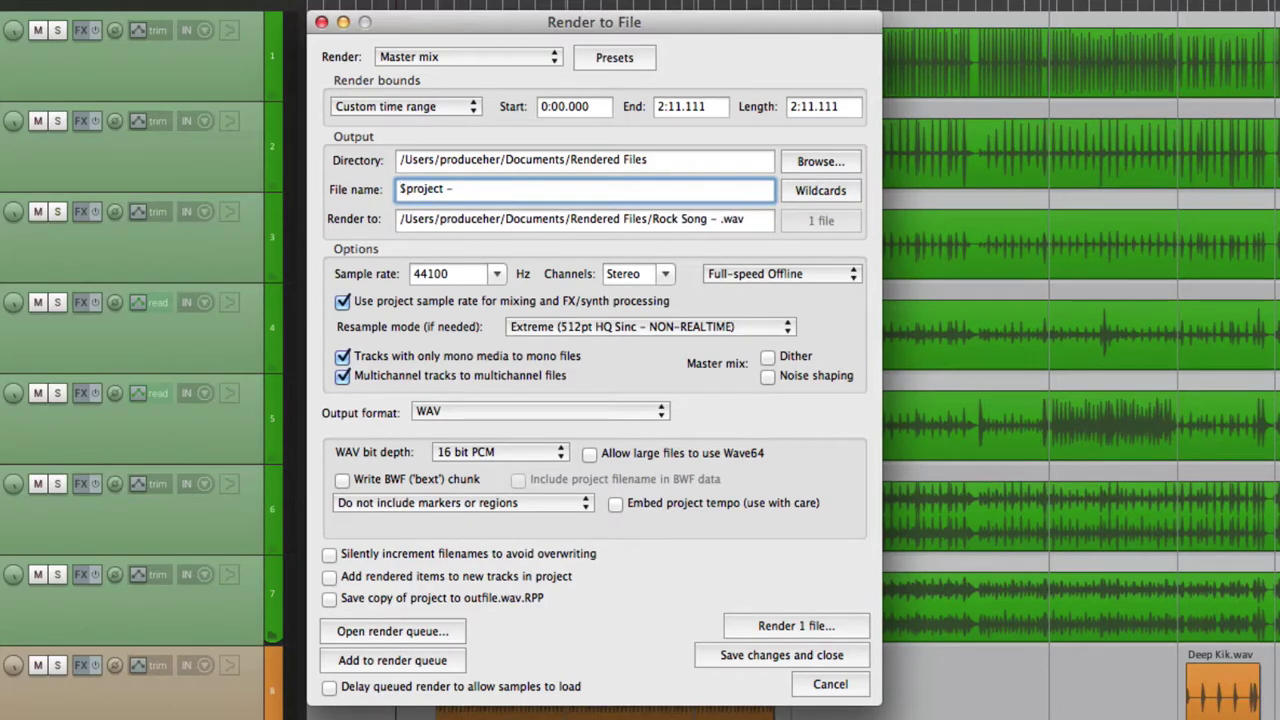
{"action": "type", "text": "Section #1"}
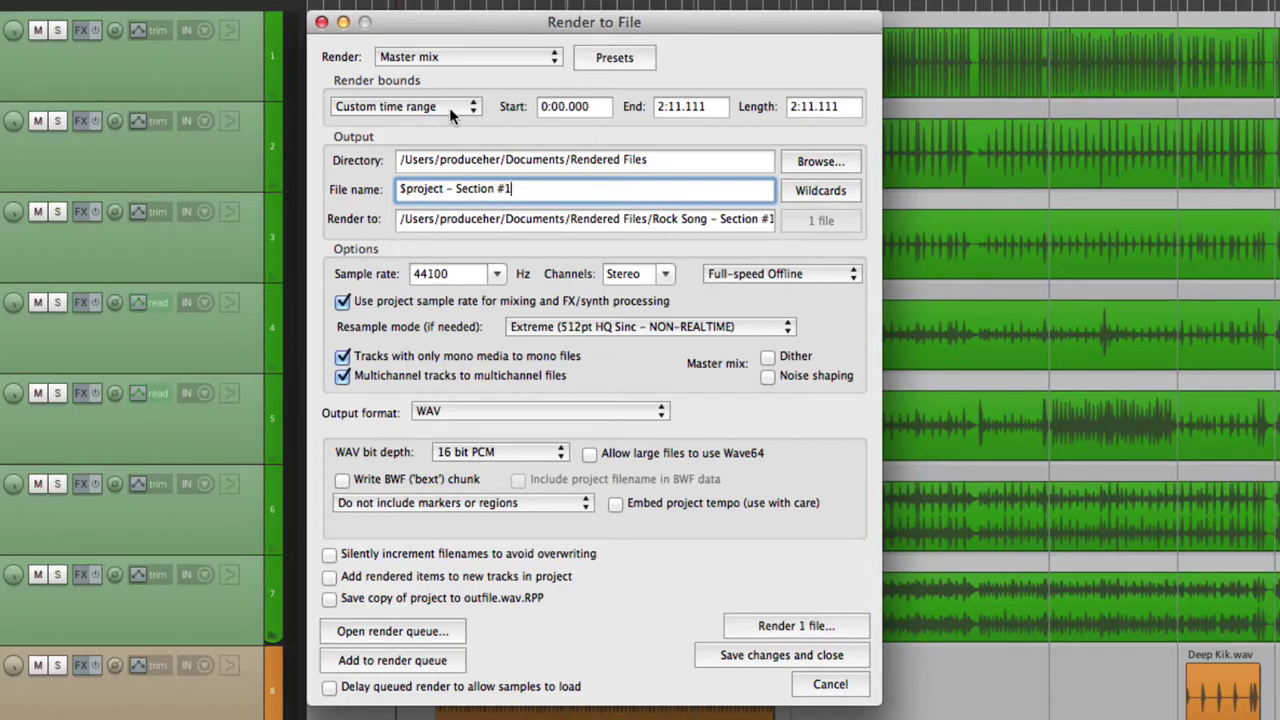
Step: Set the end time to 1:00.000 and render Rock Song - Section #1.wav
{"action": "double_click", "coordinate": [660, 110]}
{"action": "type", "text": "1:00.000"}
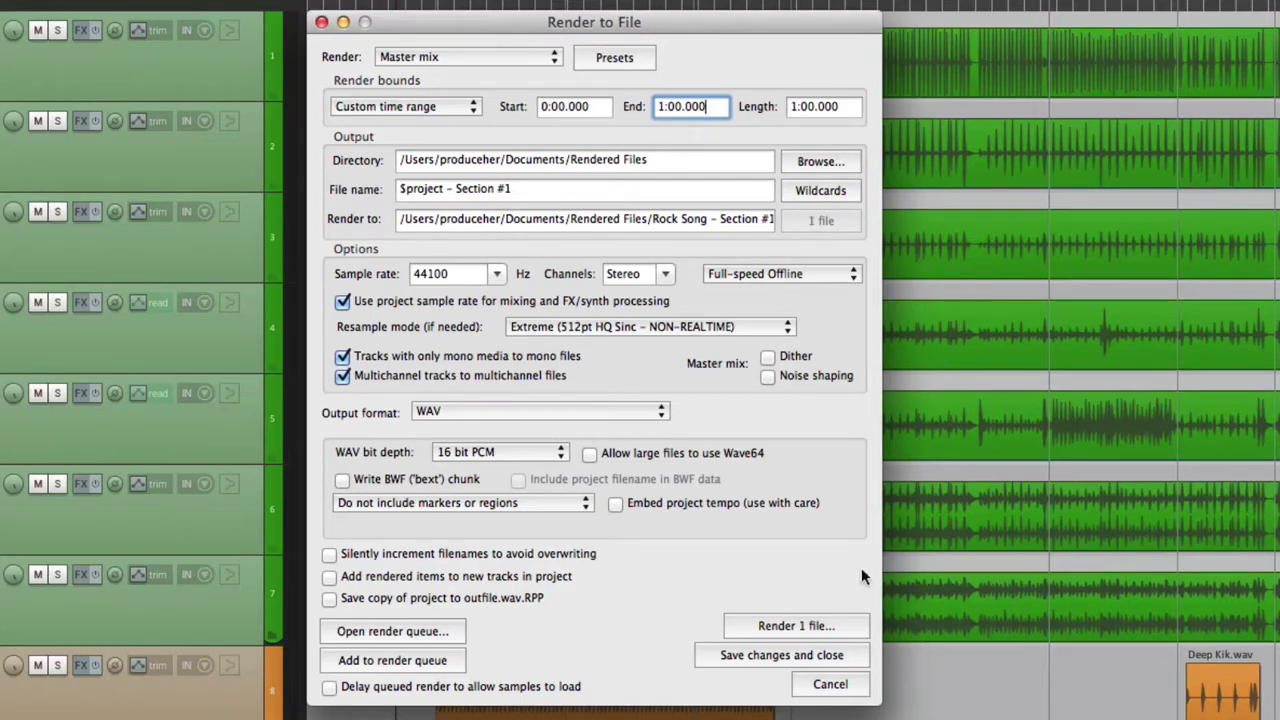
{"action": "left_click", "coordinate": [798, 626]}
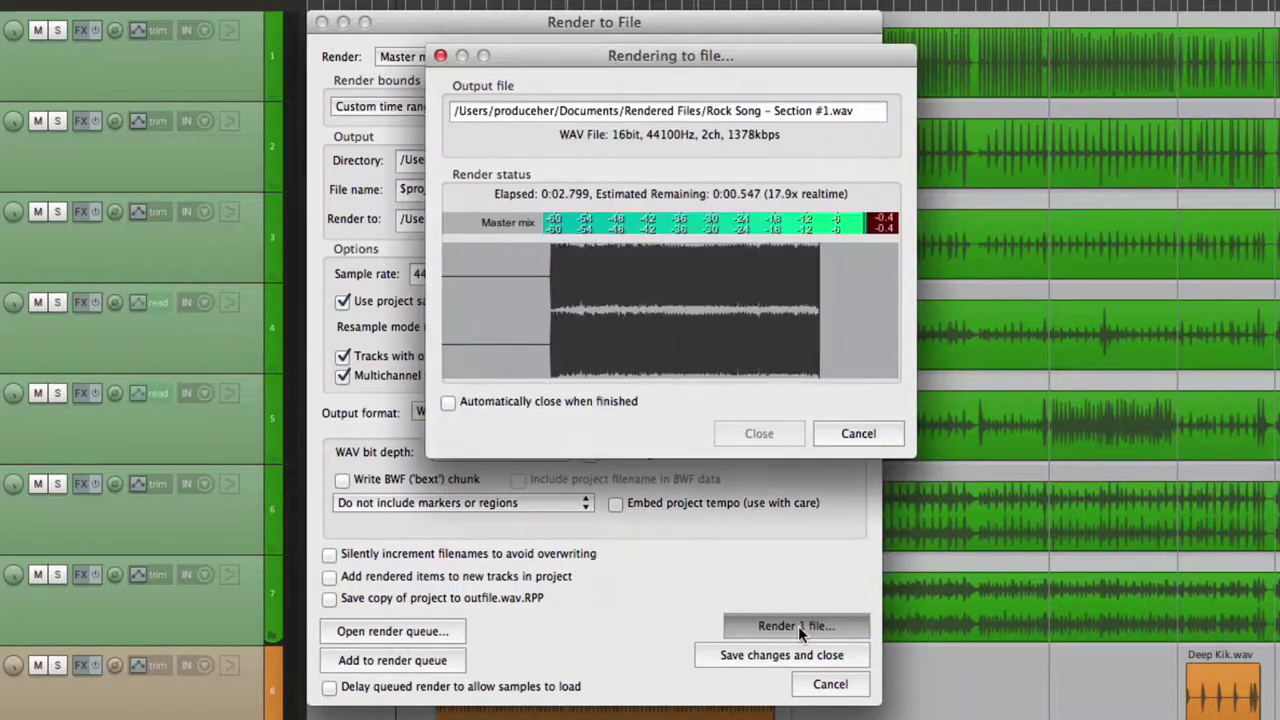
Step: Preview the Section #1 WAV in its folder, then delete it
{"action": "left_click", "coordinate": [604, 437]}
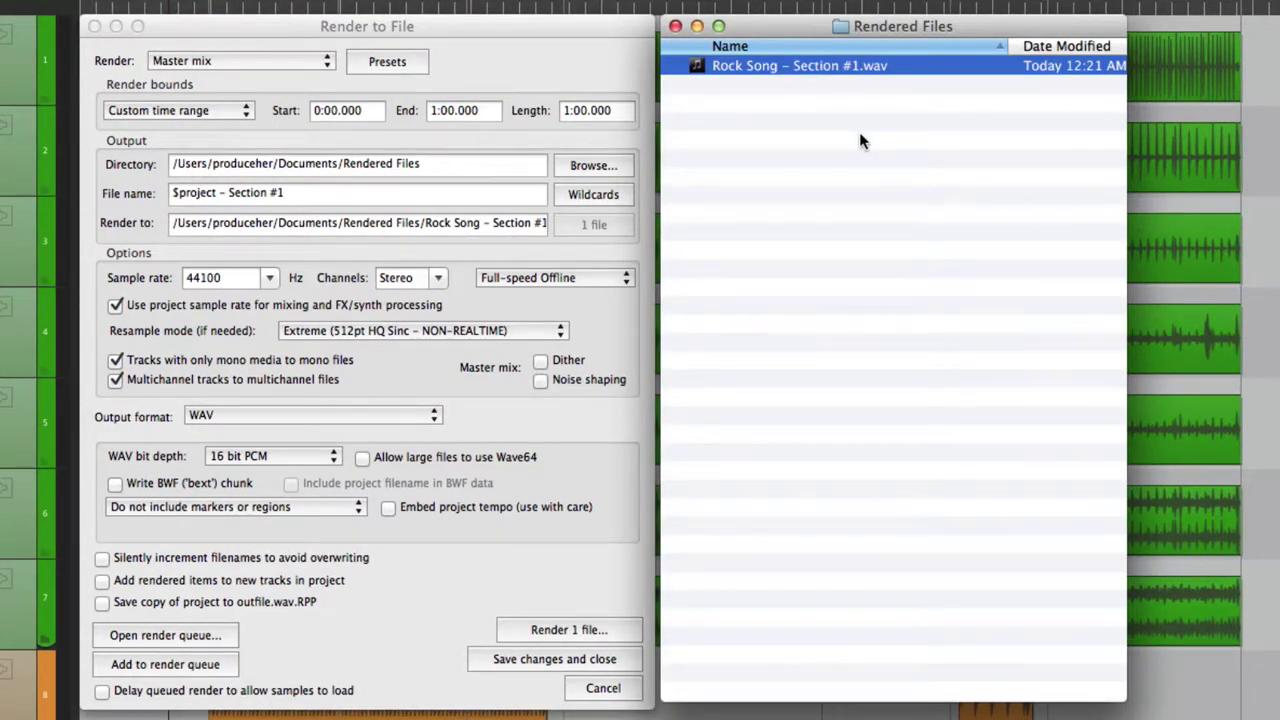
{"action": "key", "text": "space"}
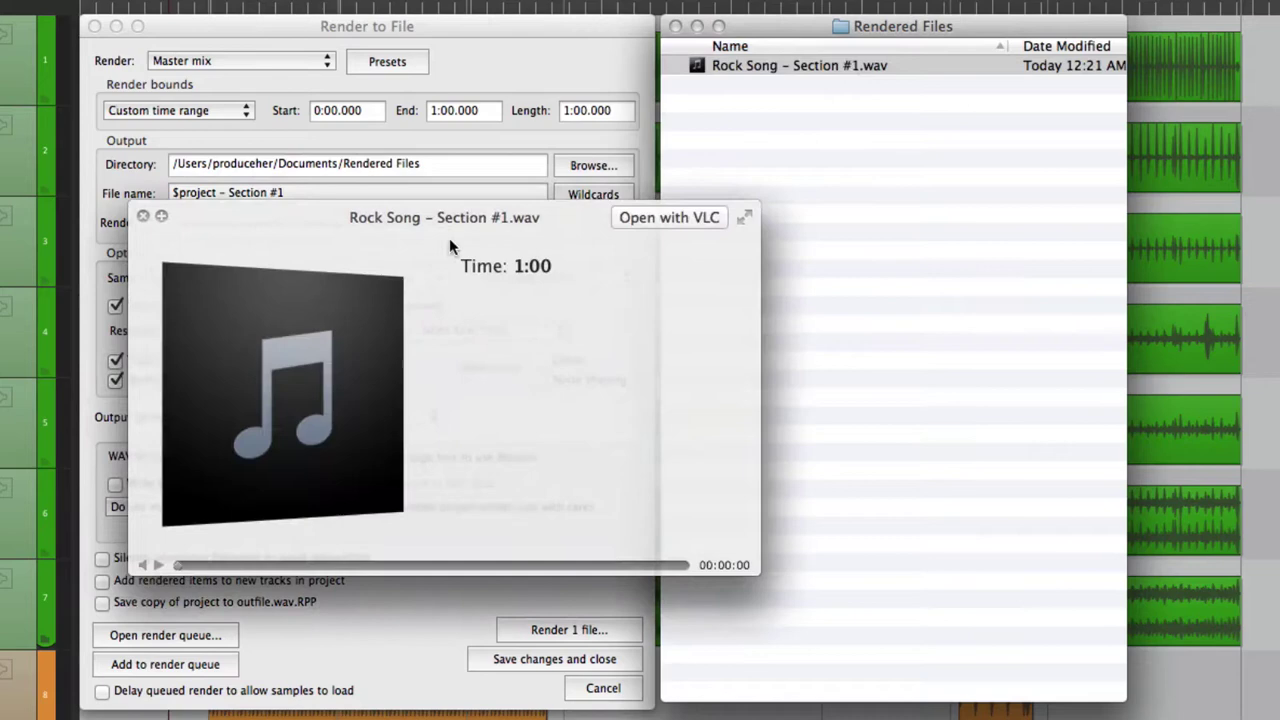
{"action": "left_click", "coordinate": [143, 215]}
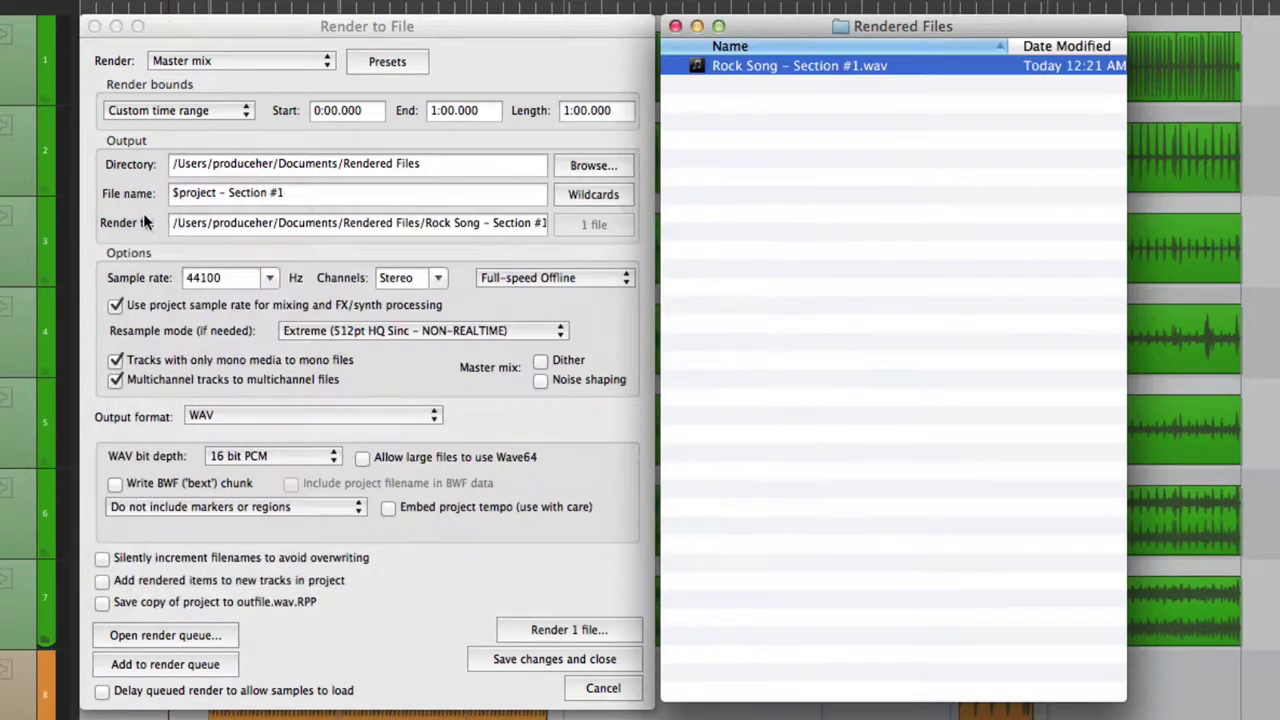
{"action": "left_click", "coordinate": [702, 197]}
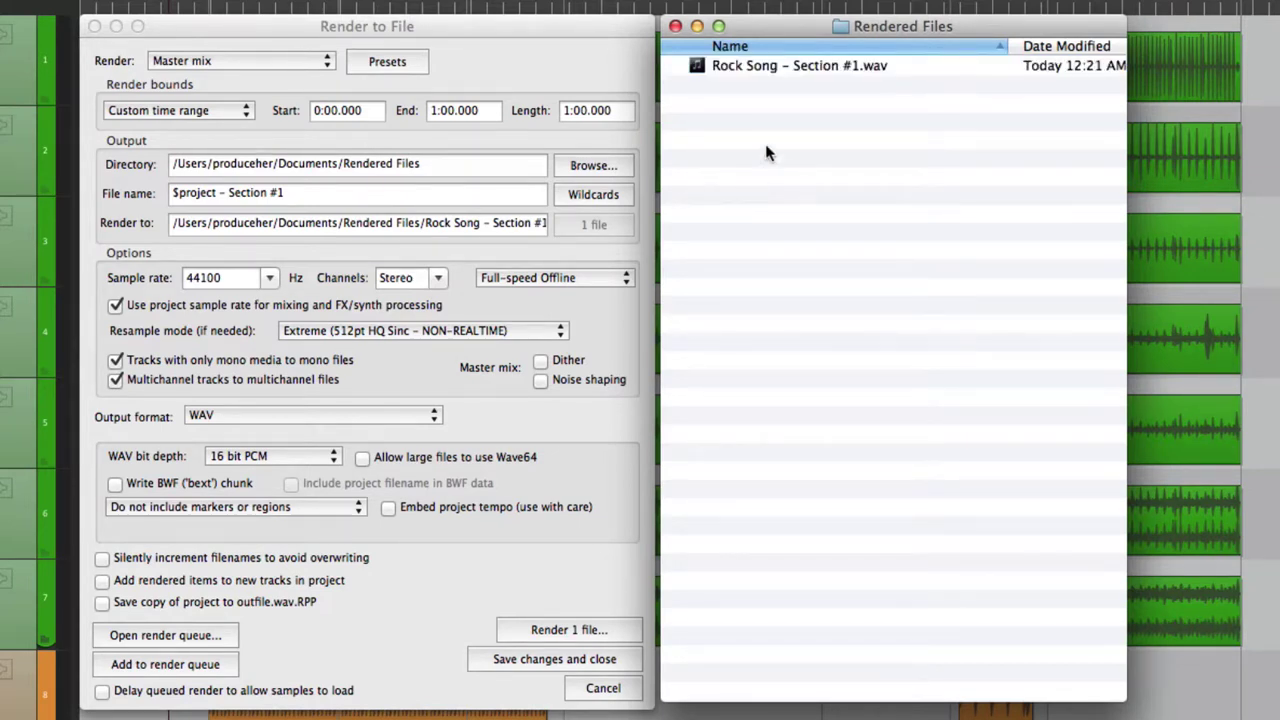
{"action": "left_click", "coordinate": [788, 66]}
{"action": "key", "text": "super+BackSpace"}
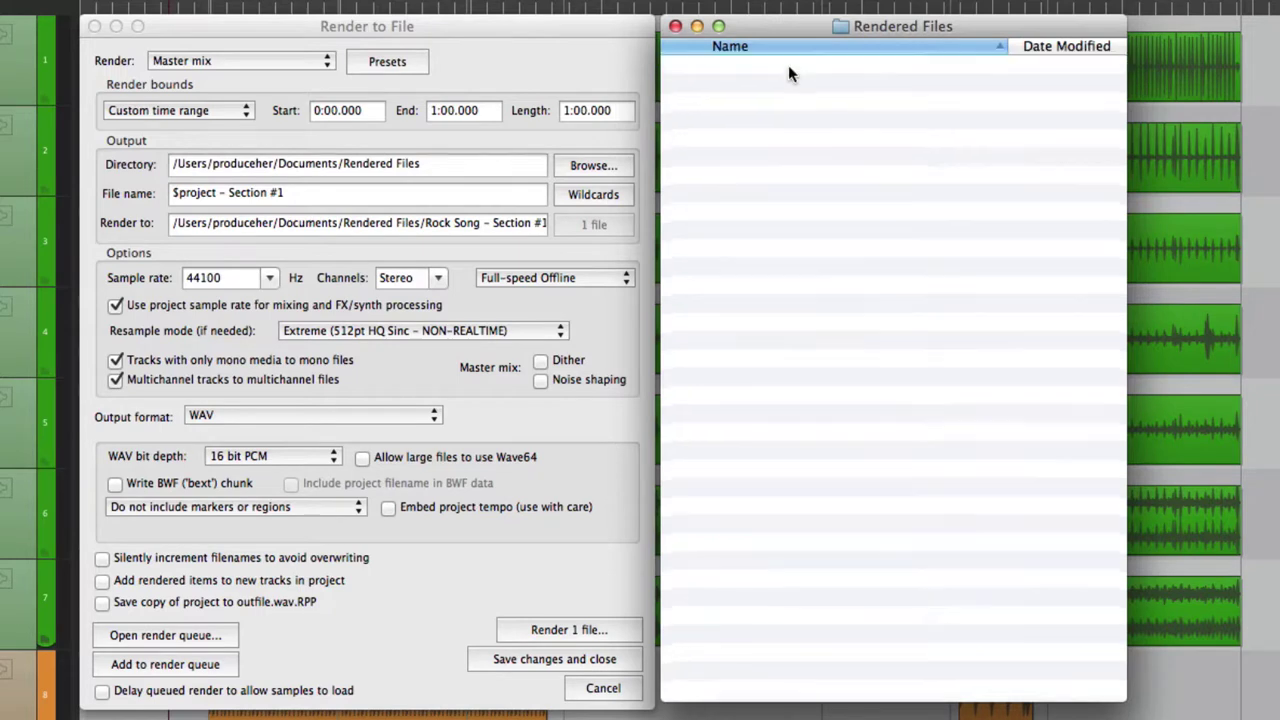
Step: Set render bounds to Time selection and close the Render to File dialog
{"action": "left_click", "coordinate": [510, 79]}
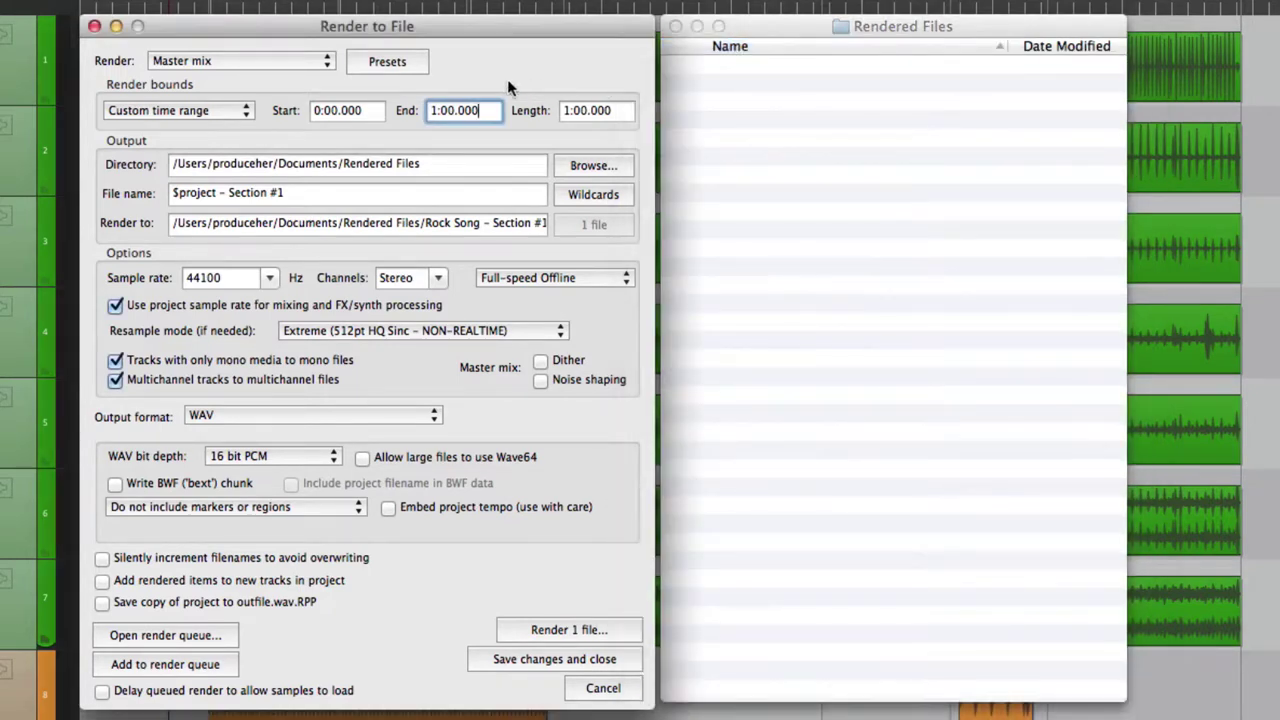
{"action": "left_click", "coordinate": [218, 112]}
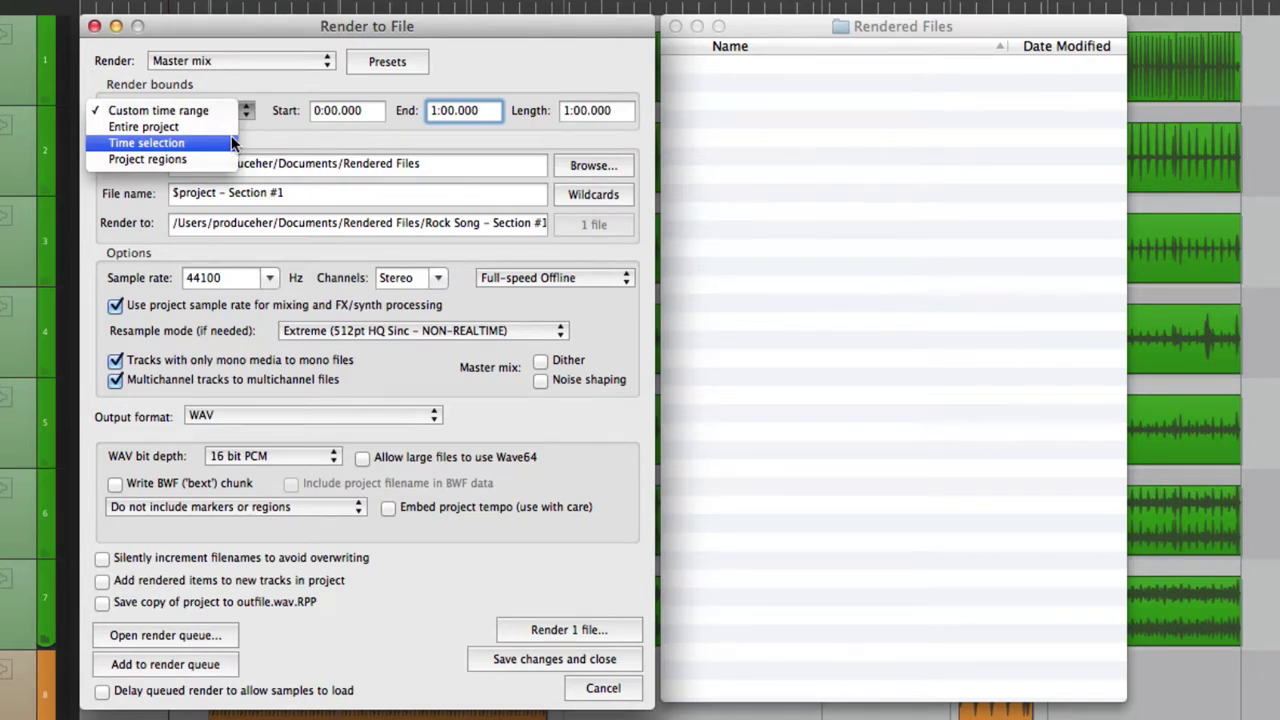
{"action": "left_click", "coordinate": [231, 143]}
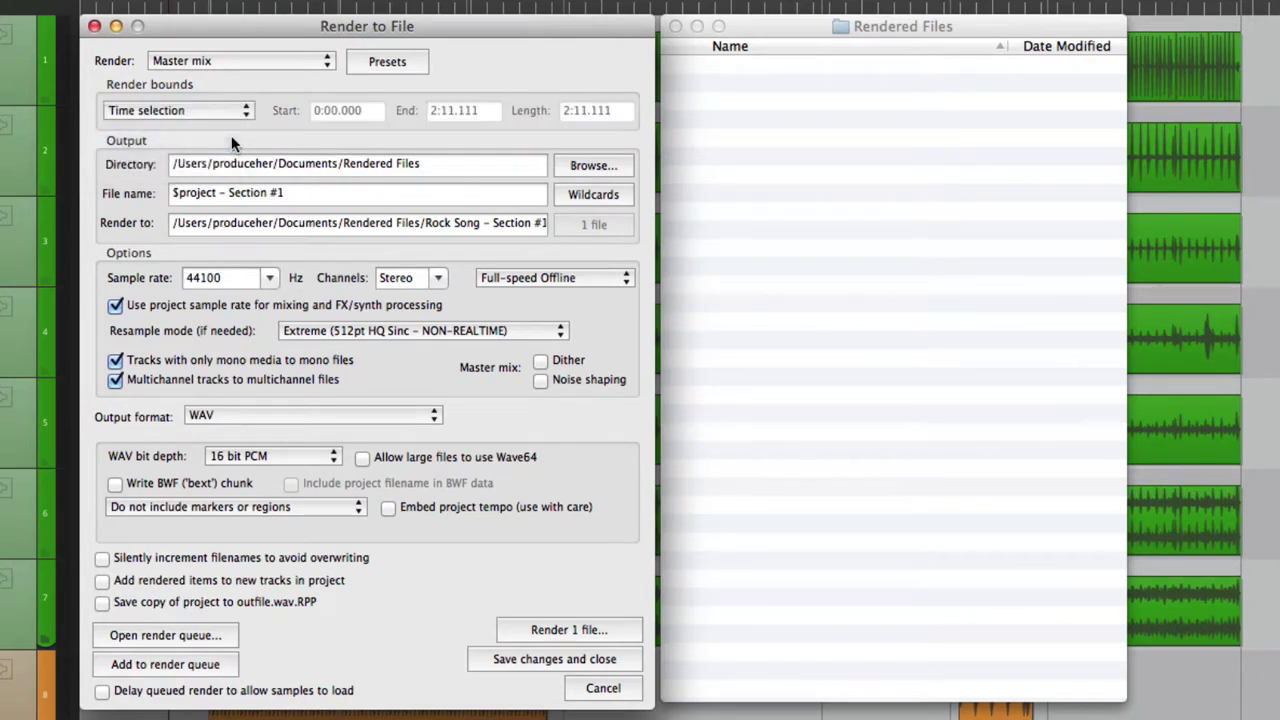
{"action": "left_click", "coordinate": [94, 26]}
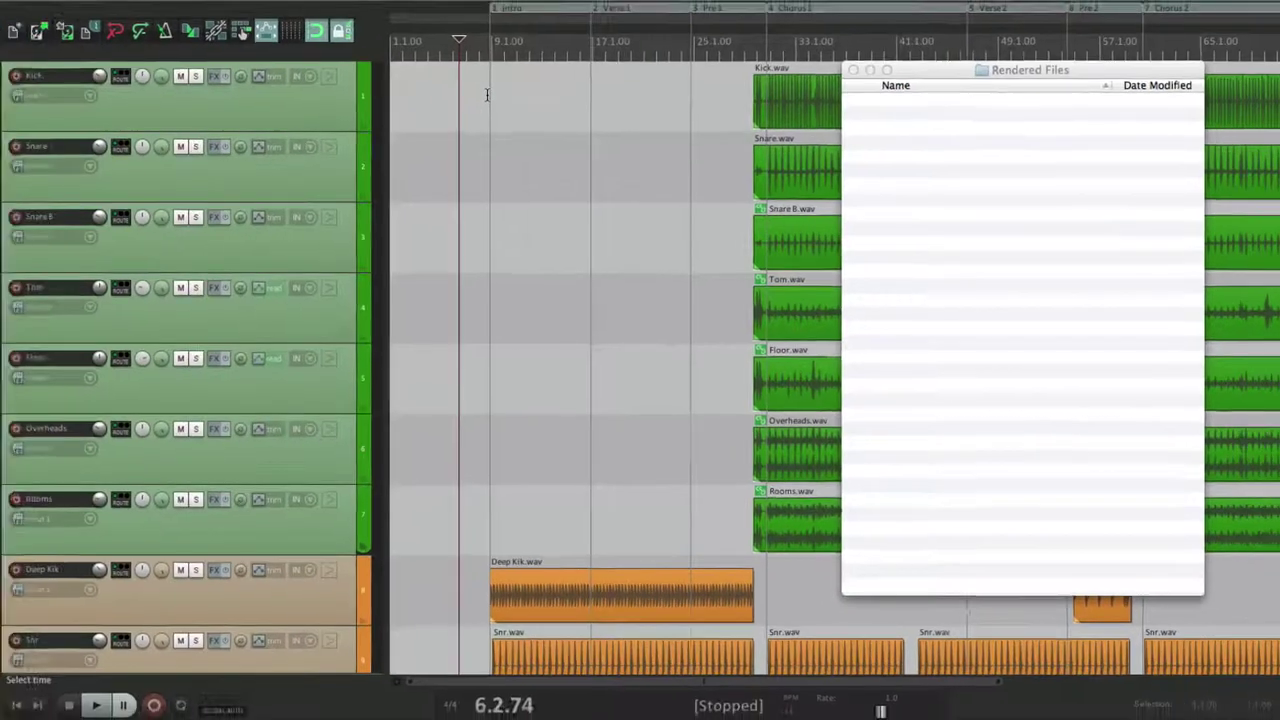
Step: Select a time range over Chorus 1 starting at bar 29 in the arrangement
{"action": "left_click", "coordinate": [215, 108]}
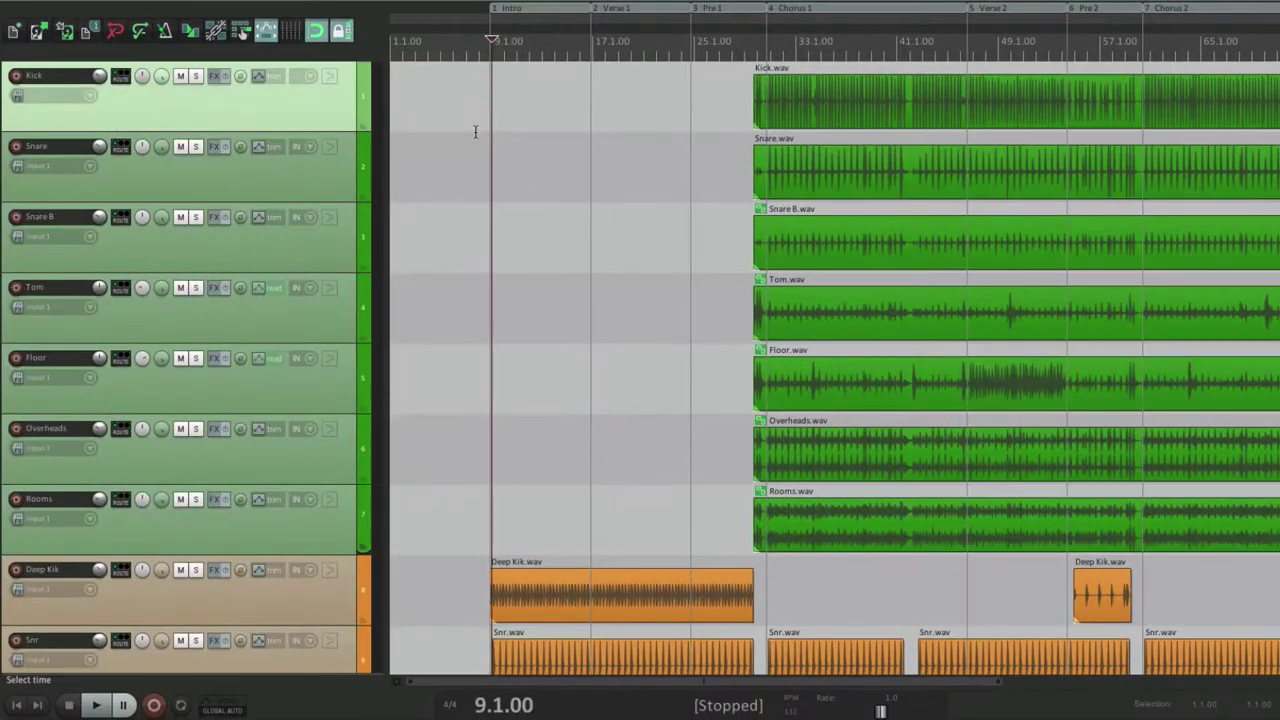
{"action": "scroll", "coordinate": [475, 132], "scroll_direction": "down", "scroll_amount": 3}
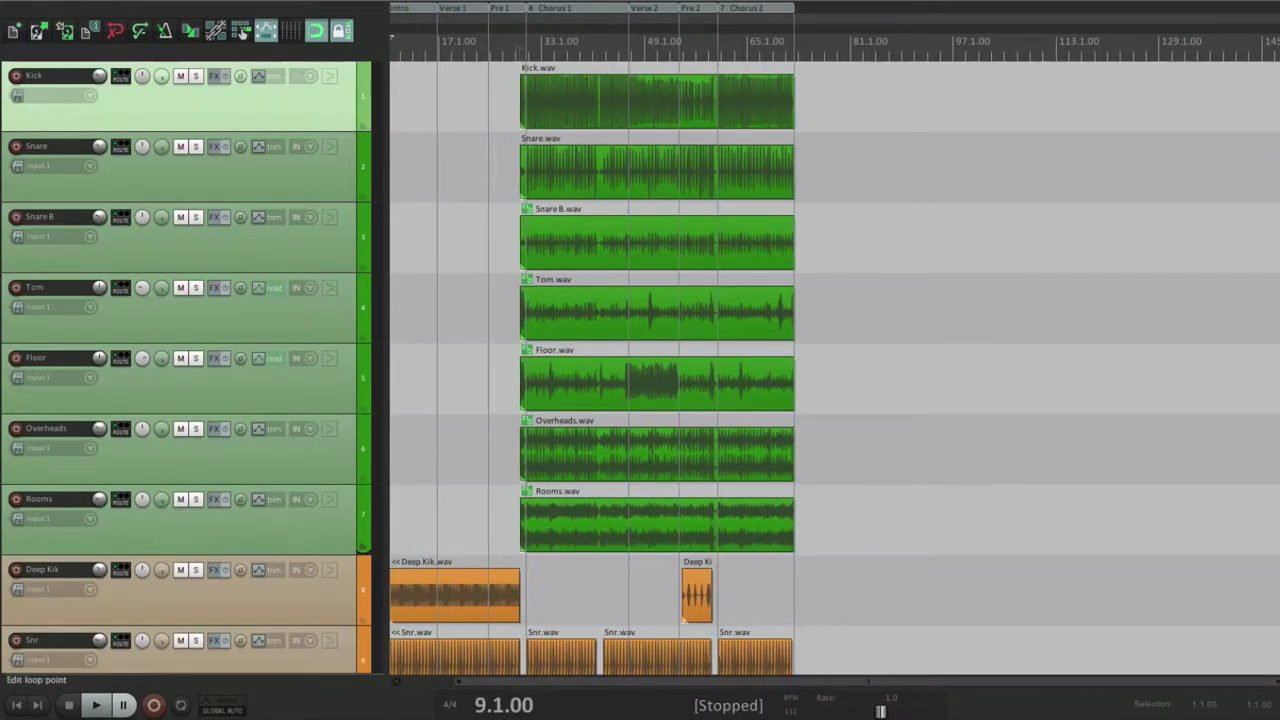
{"action": "left_click_drag", "start_coordinate": [518, 55], "coordinate": [635, 60]}
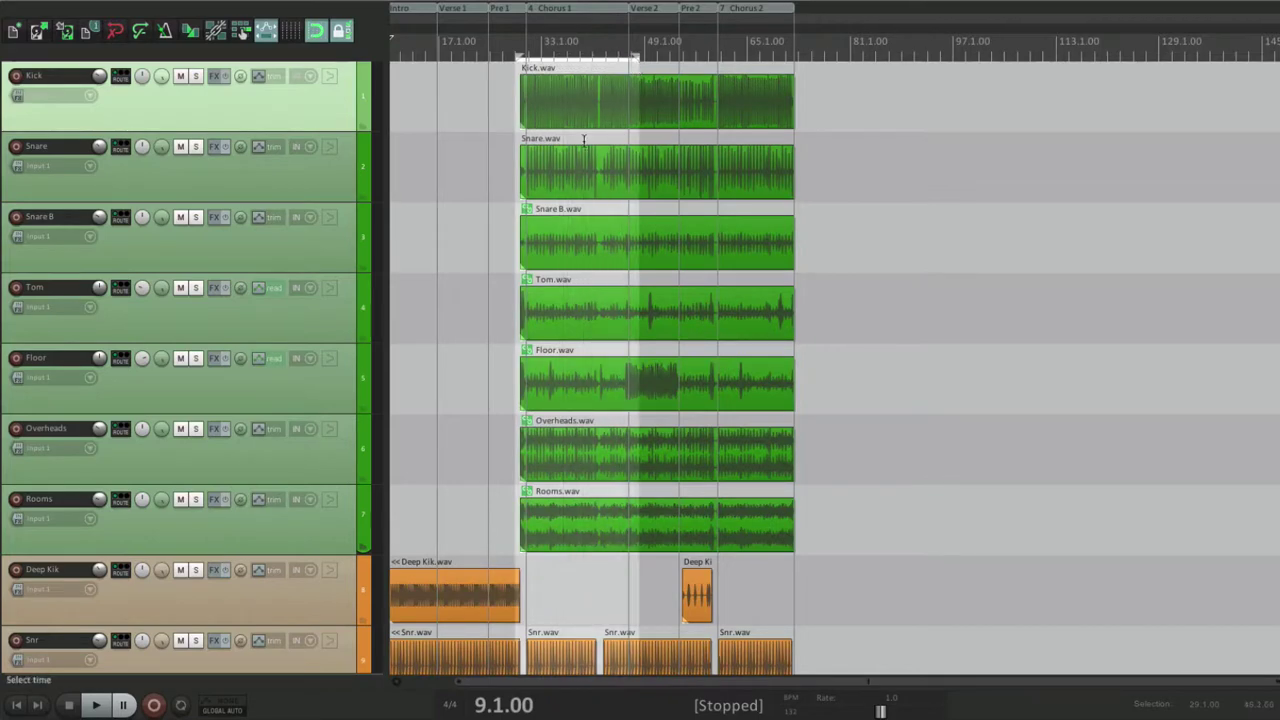
{"action": "scroll", "coordinate": [620, 80], "scroll_direction": "up", "scroll_amount": 3}
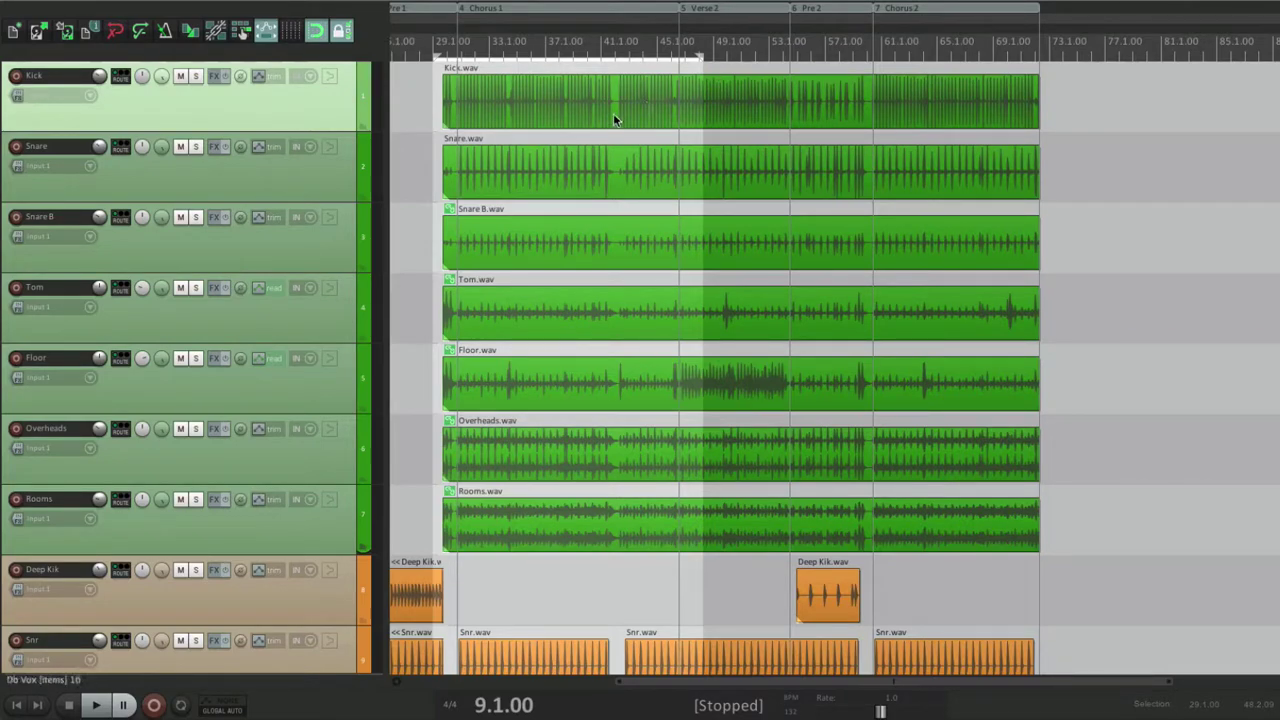
Step: Reopen Render to File with render bounds set to Time selection
{"action": "key", "text": "super+alt+r"}
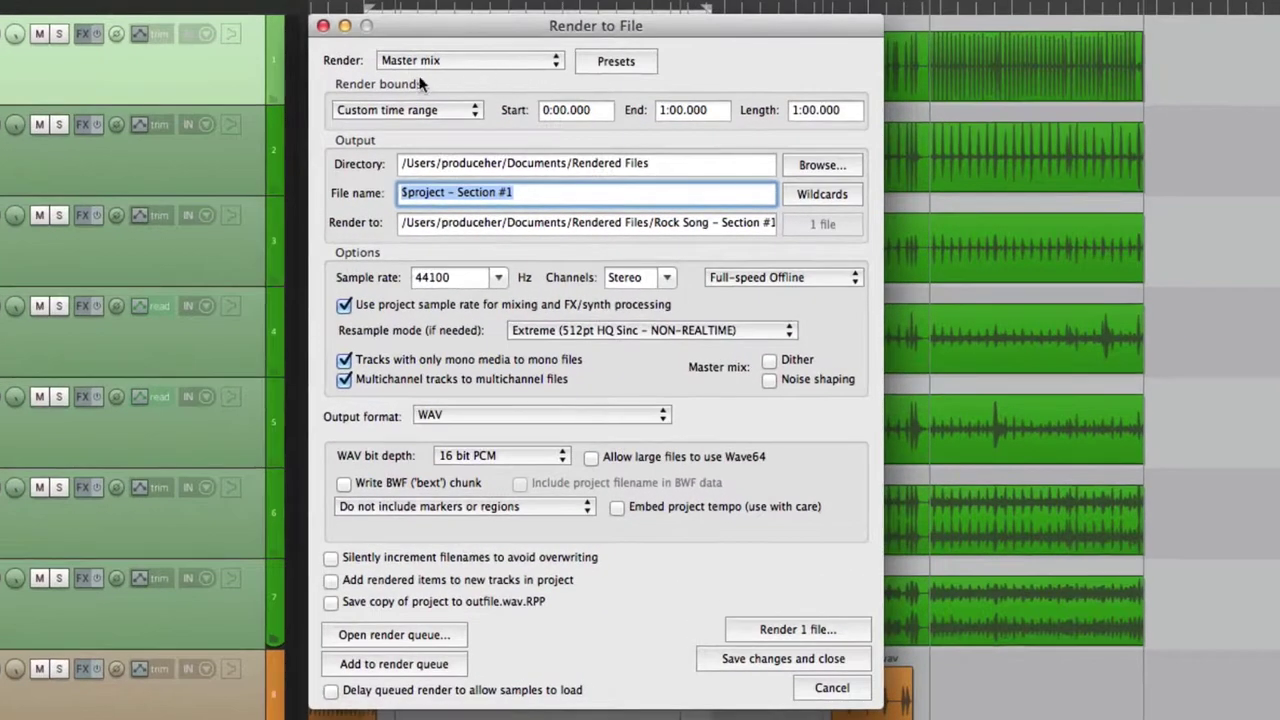
{"action": "left_click", "coordinate": [402, 105]}
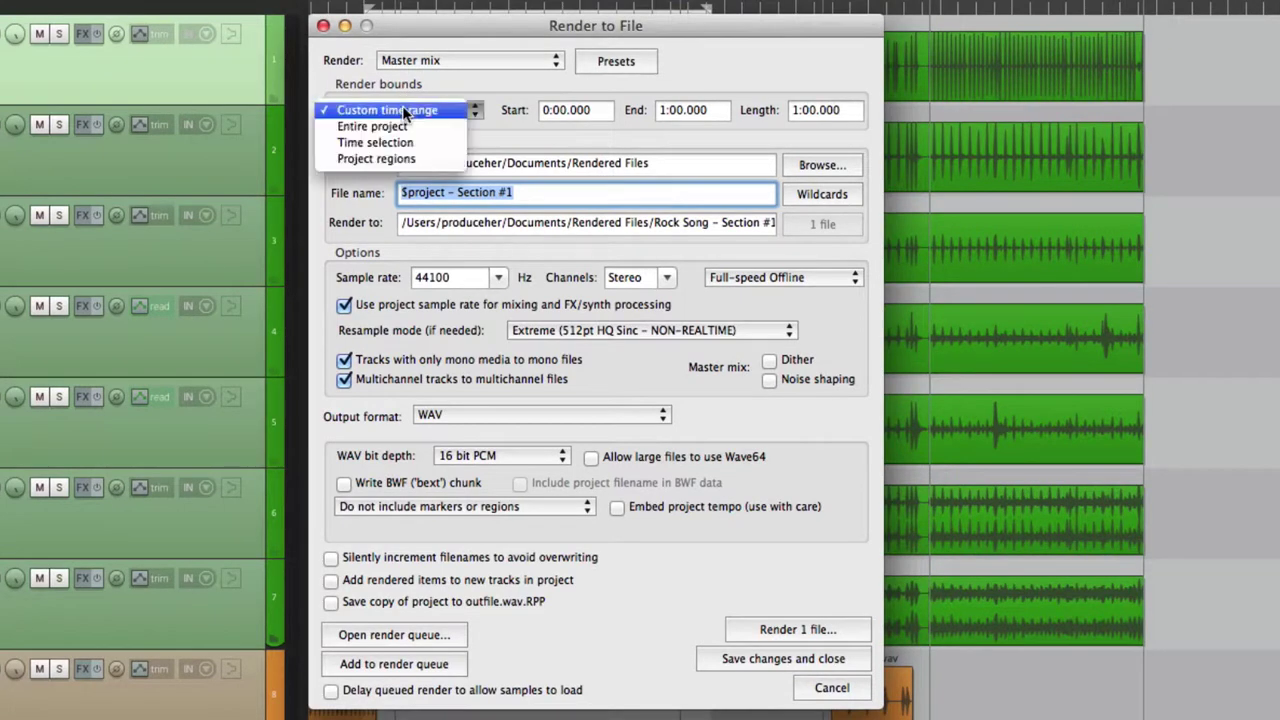
{"action": "left_click", "coordinate": [432, 143]}
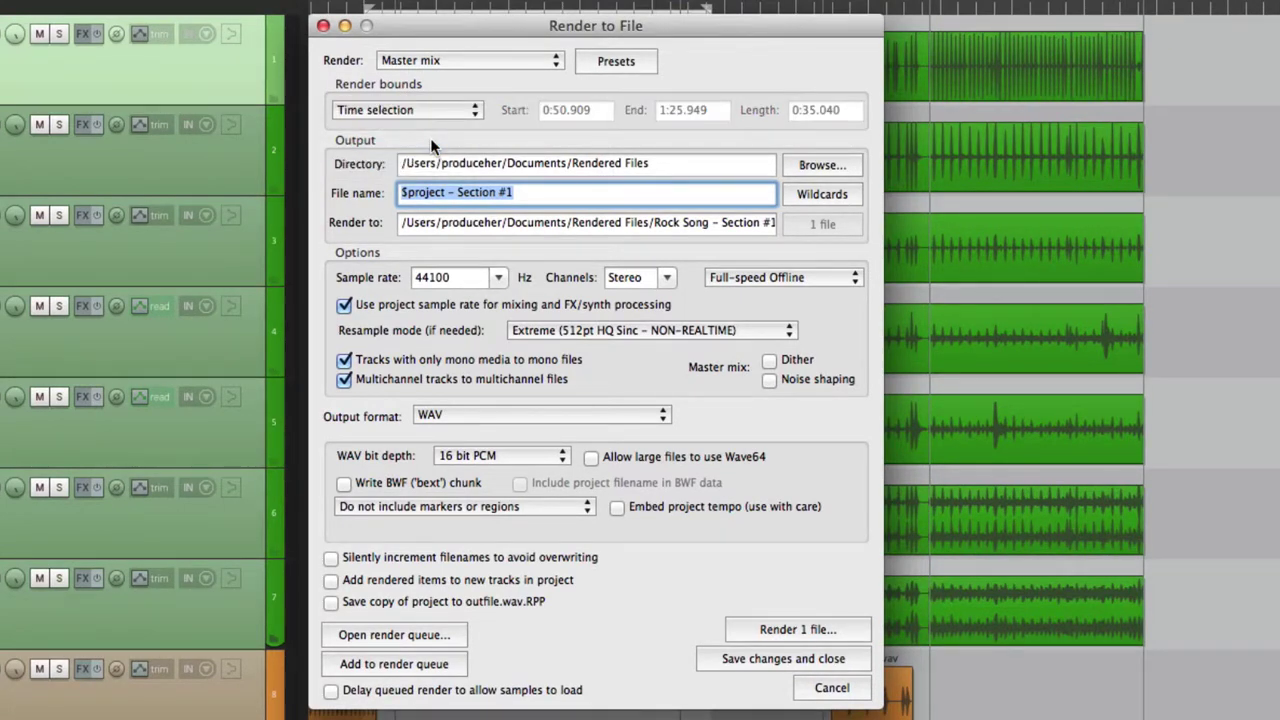
Step: Name the output '$project - Selection 1 - Chorus 1' and render it
{"action": "left_click", "coordinate": [527, 193]}
{"action": "key", "text": "BackSpace"}
{"action": "key", "text": "BackSpace"}
{"action": "key", "text": "BackSpace"}
{"action": "key", "text": "BackSpace"}
{"action": "key", "text": "BackSpace"}
{"action": "key", "text": "BackSpace"}
{"action": "key", "text": "BackSpace"}
{"action": "key", "text": "BackSpace"}
{"action": "type", "text": "lec"}
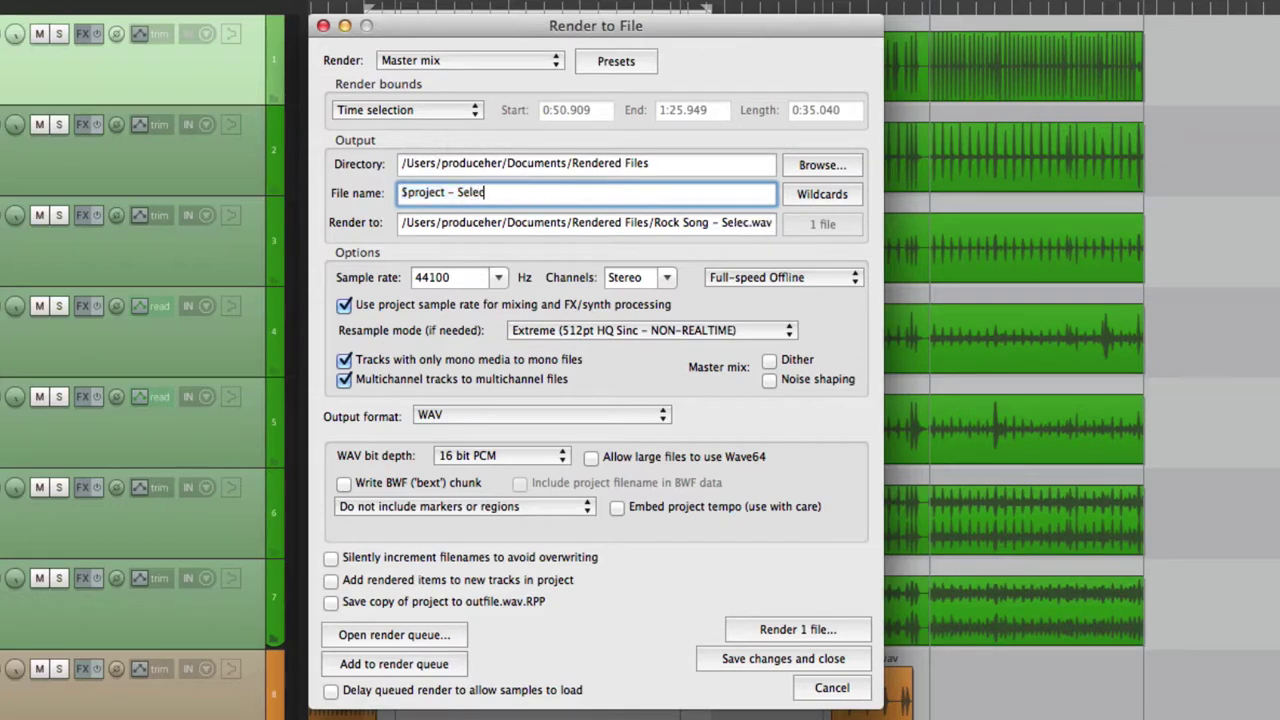
{"action": "type", "text": "tion 1 - Chorus 1"}
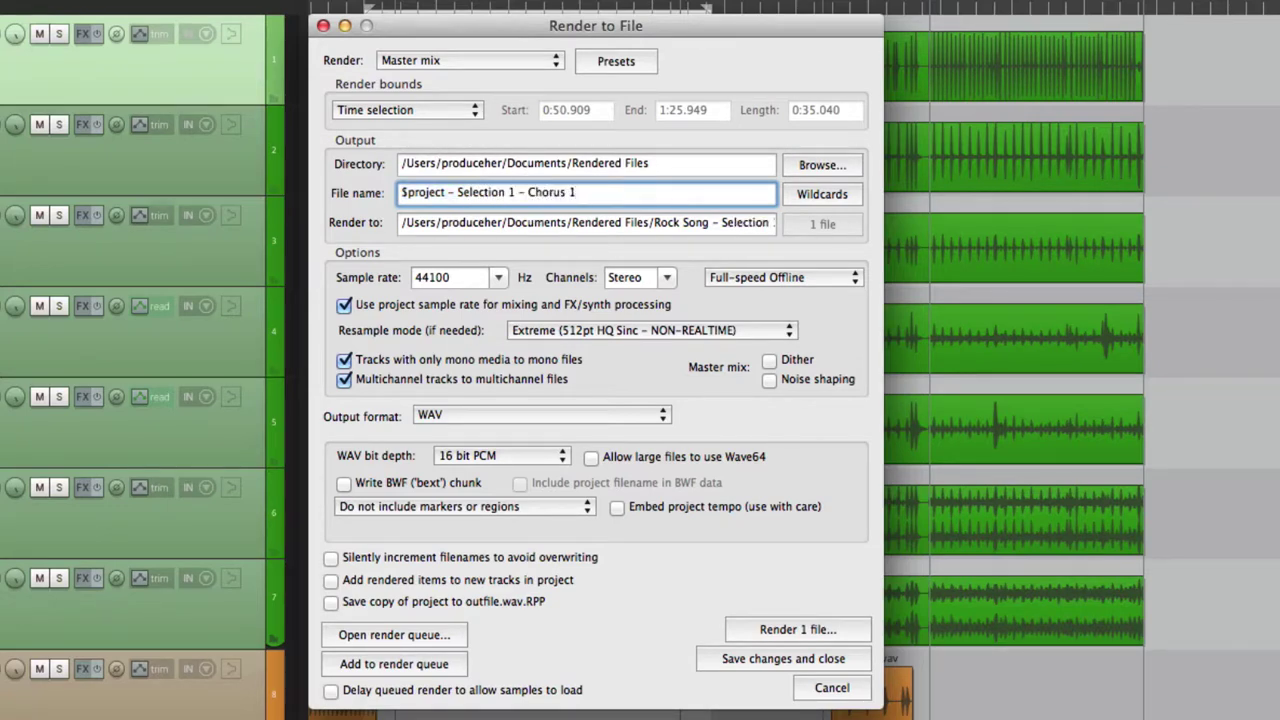
{"action": "left_click", "coordinate": [790, 629]}
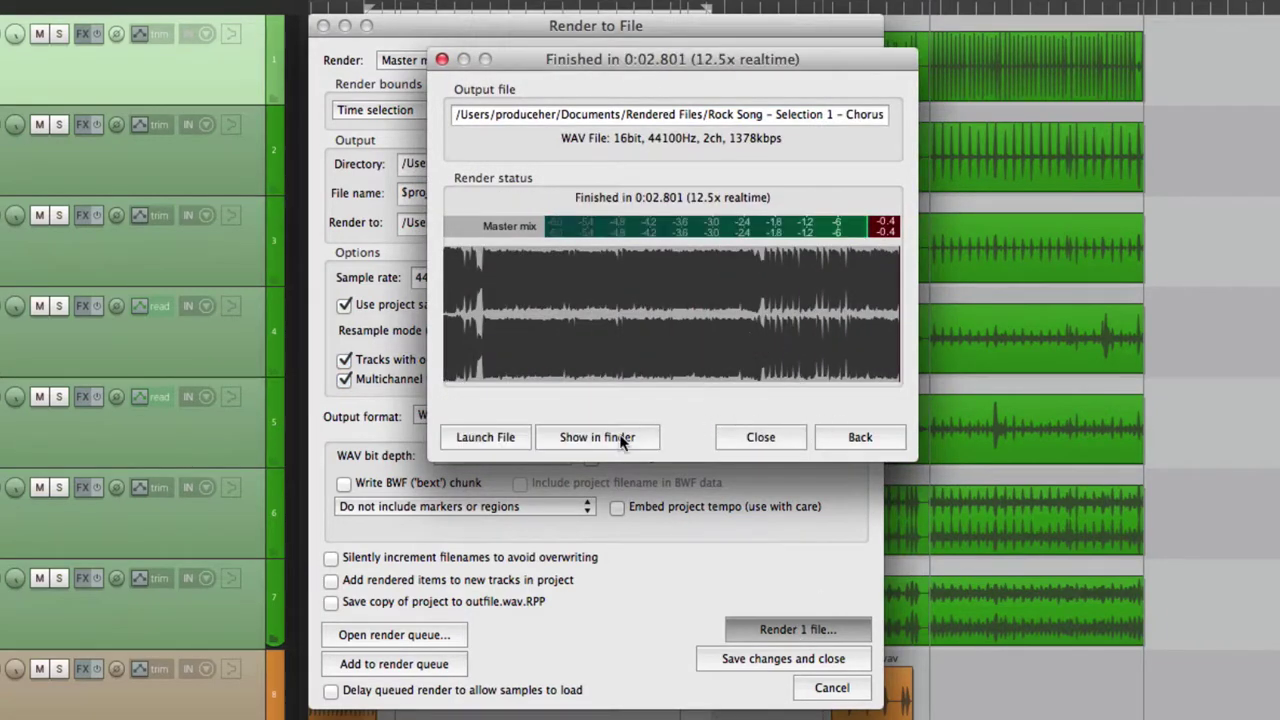
Step: Delete the Chorus 1 test WAV and set render bounds to Project regions
{"action": "left_click", "coordinate": [622, 436]}
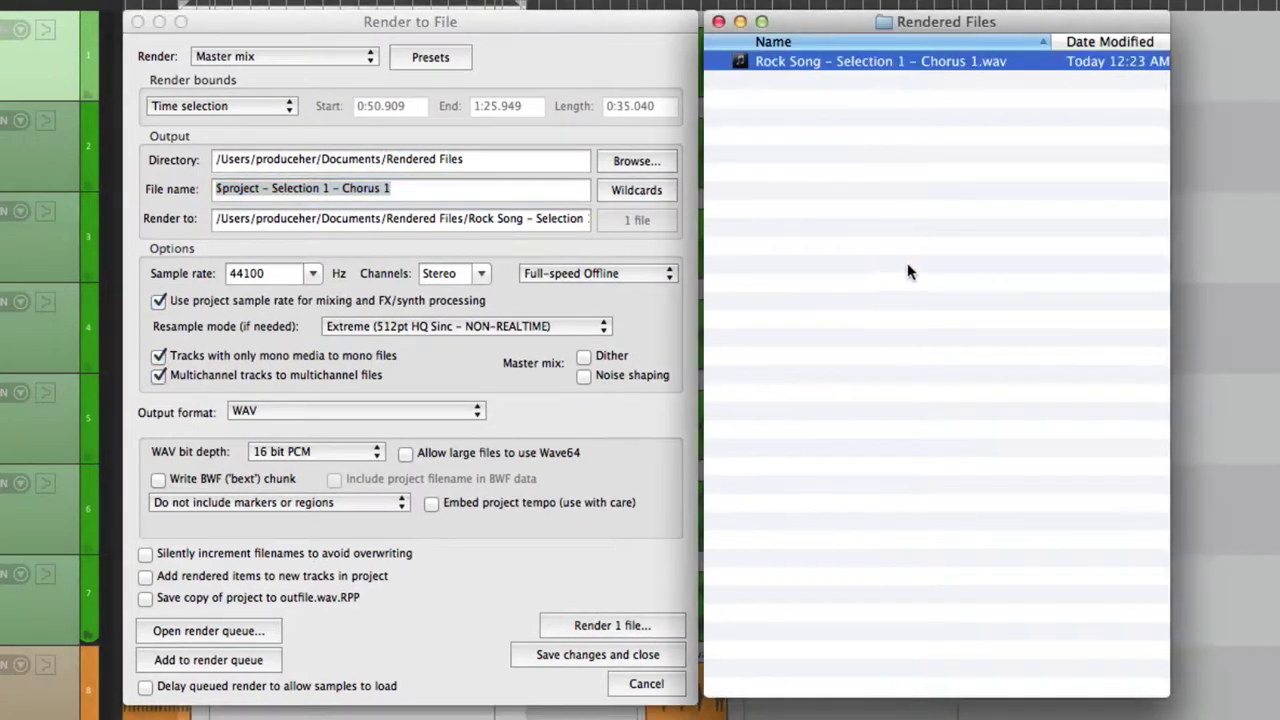
{"action": "key", "text": "super+BackSpace"}
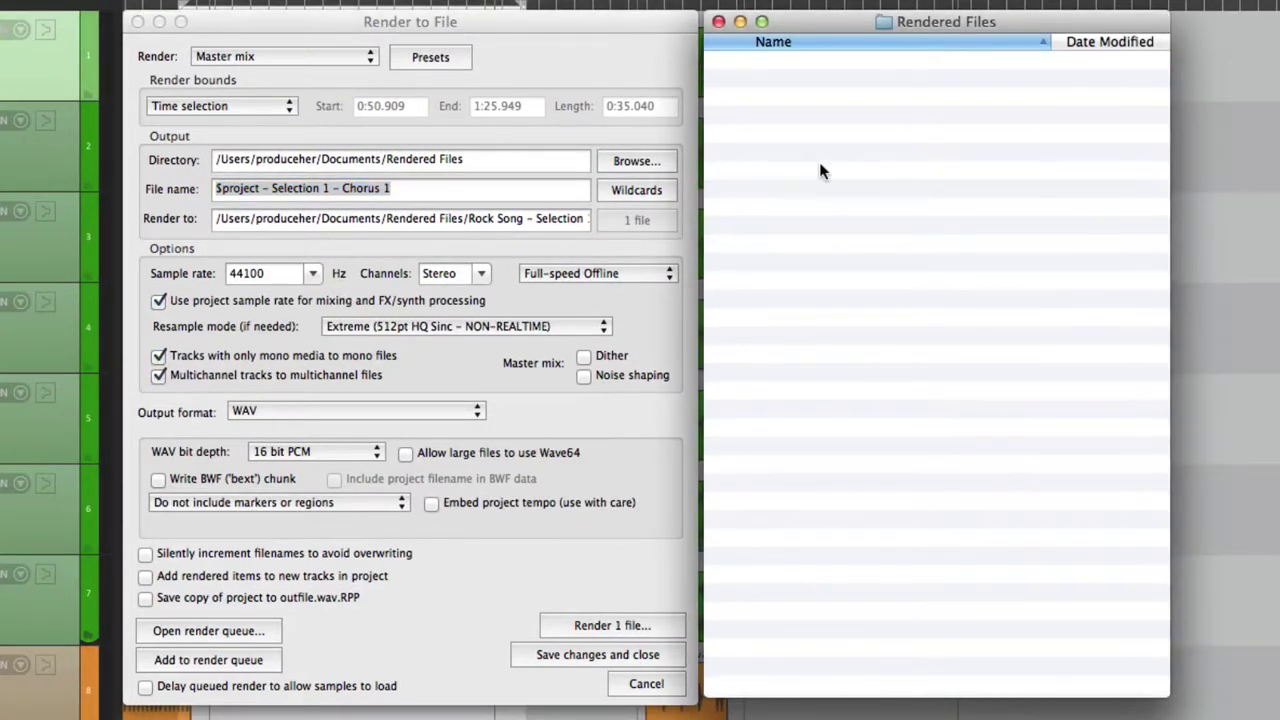
{"action": "left_click", "coordinate": [247, 103]}
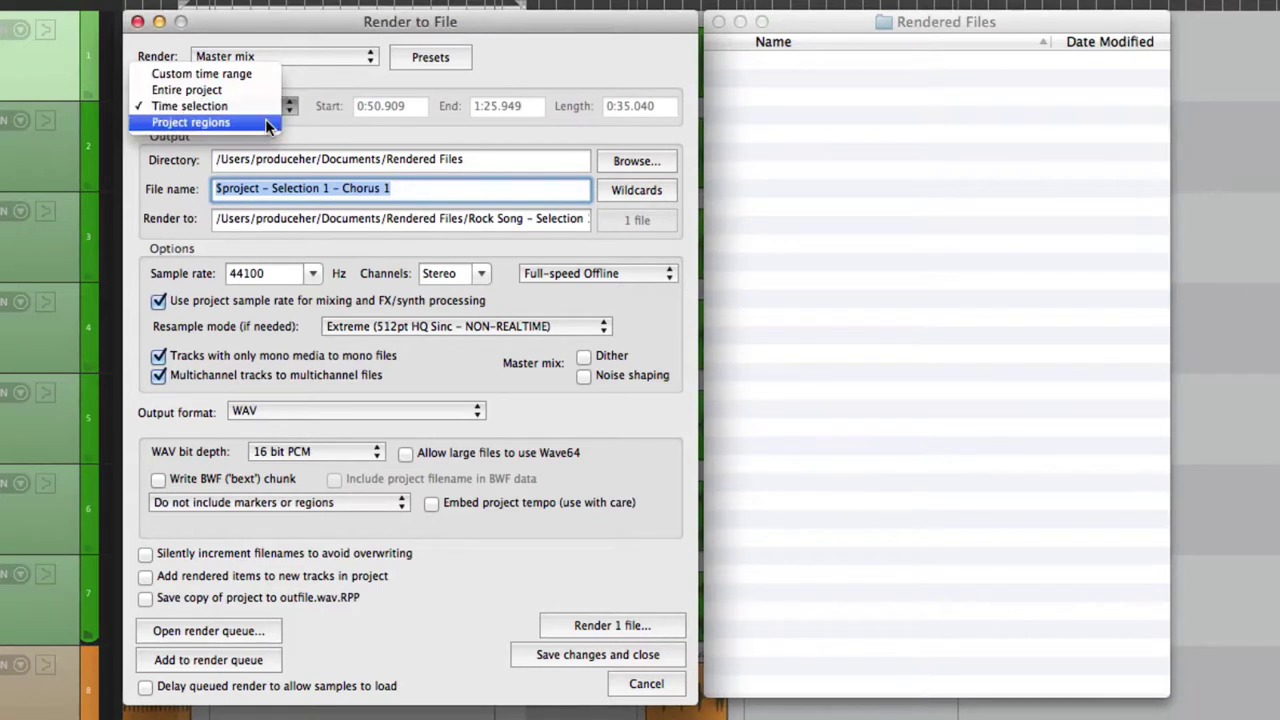
{"action": "left_click", "coordinate": [200, 122]}
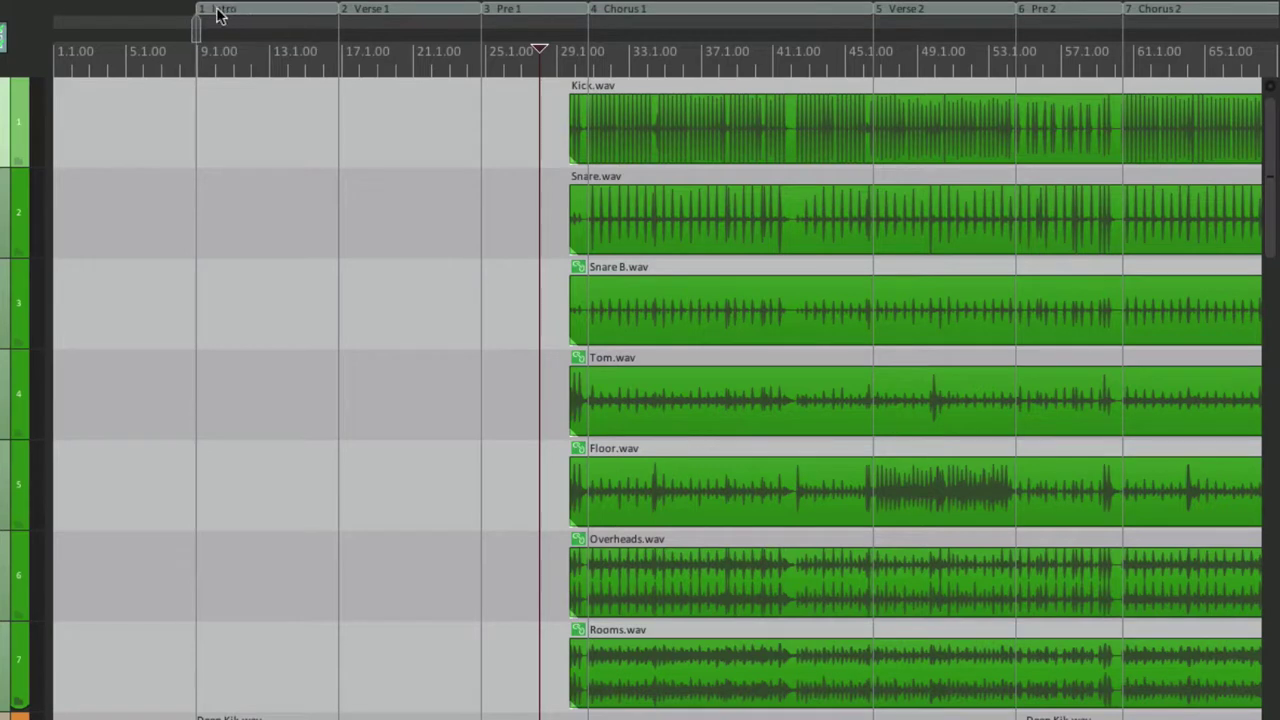
Step: Inspect the Intro through Chorus 2 regions, then reopen Render to File with Cmd+Alt+R
{"action": "left_click", "coordinate": [400, 13]}
{"action": "left_click", "coordinate": [537, 11]}
{"action": "left_click", "coordinate": [666, 11]}
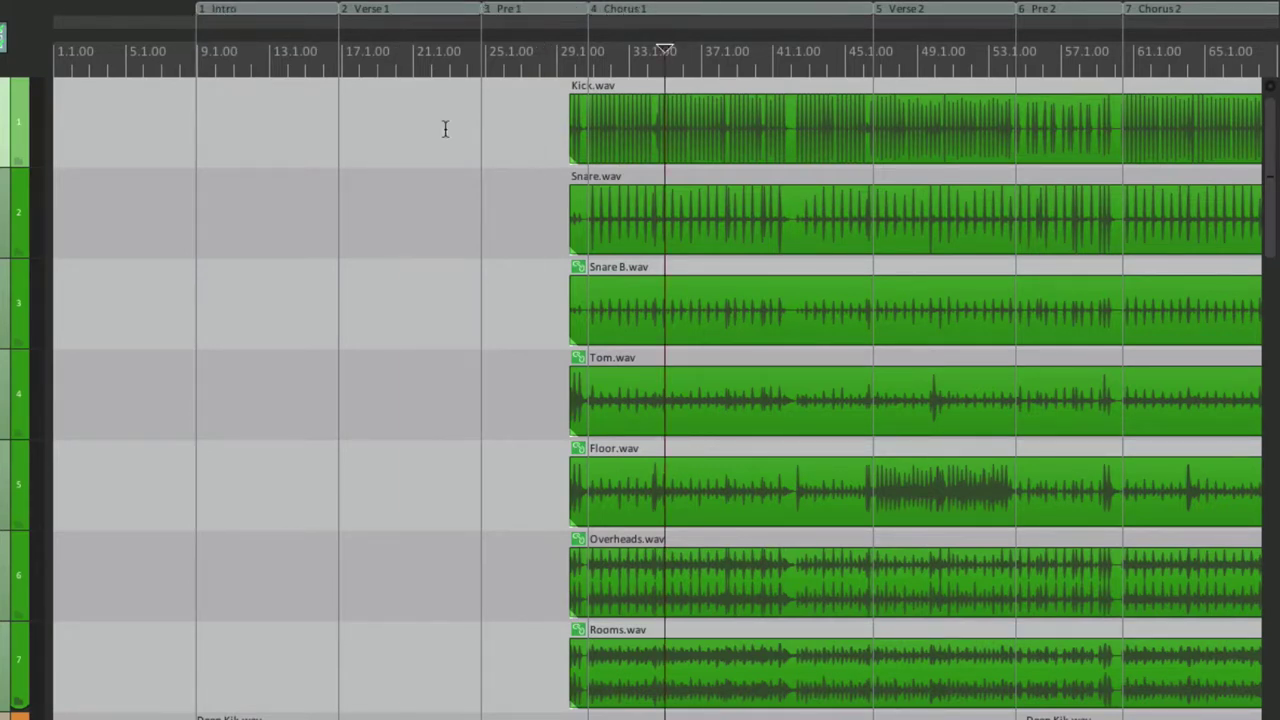
{"action": "scroll", "coordinate": [444, 128], "scroll_direction": "right", "scroll_amount": 5}
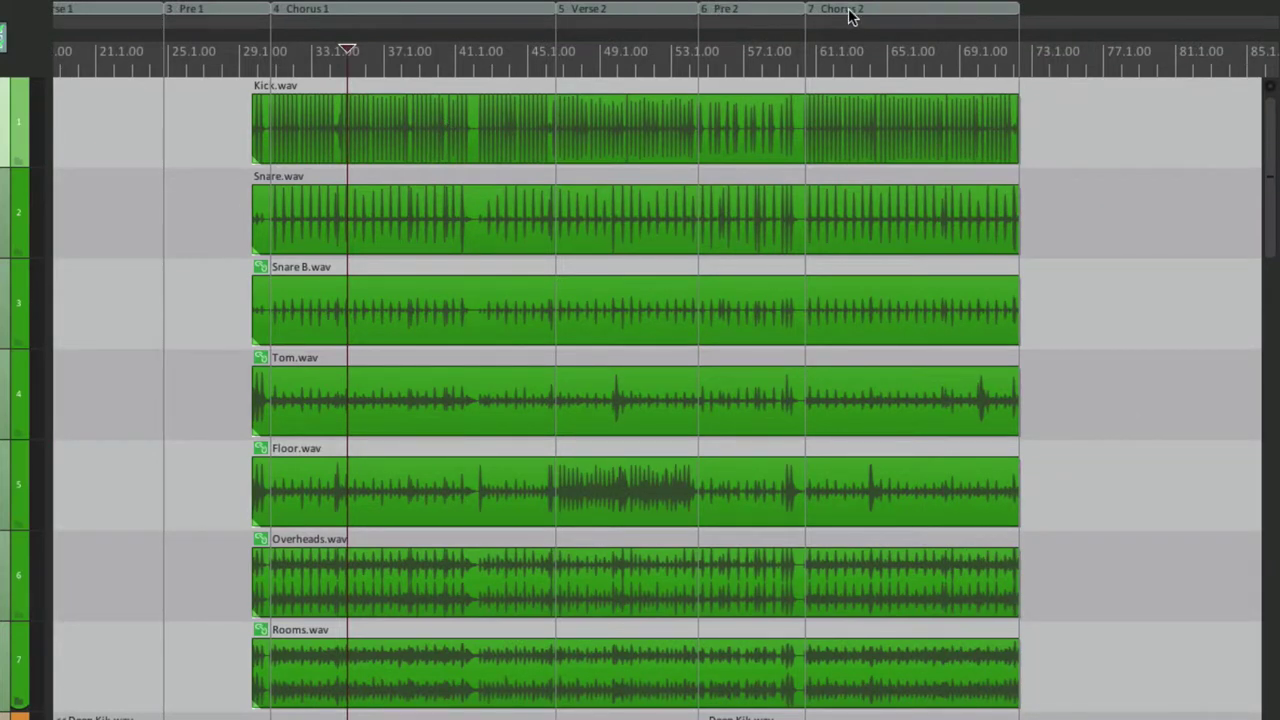
{"action": "scroll", "coordinate": [531, 129], "scroll_direction": "left", "scroll_amount": 5}
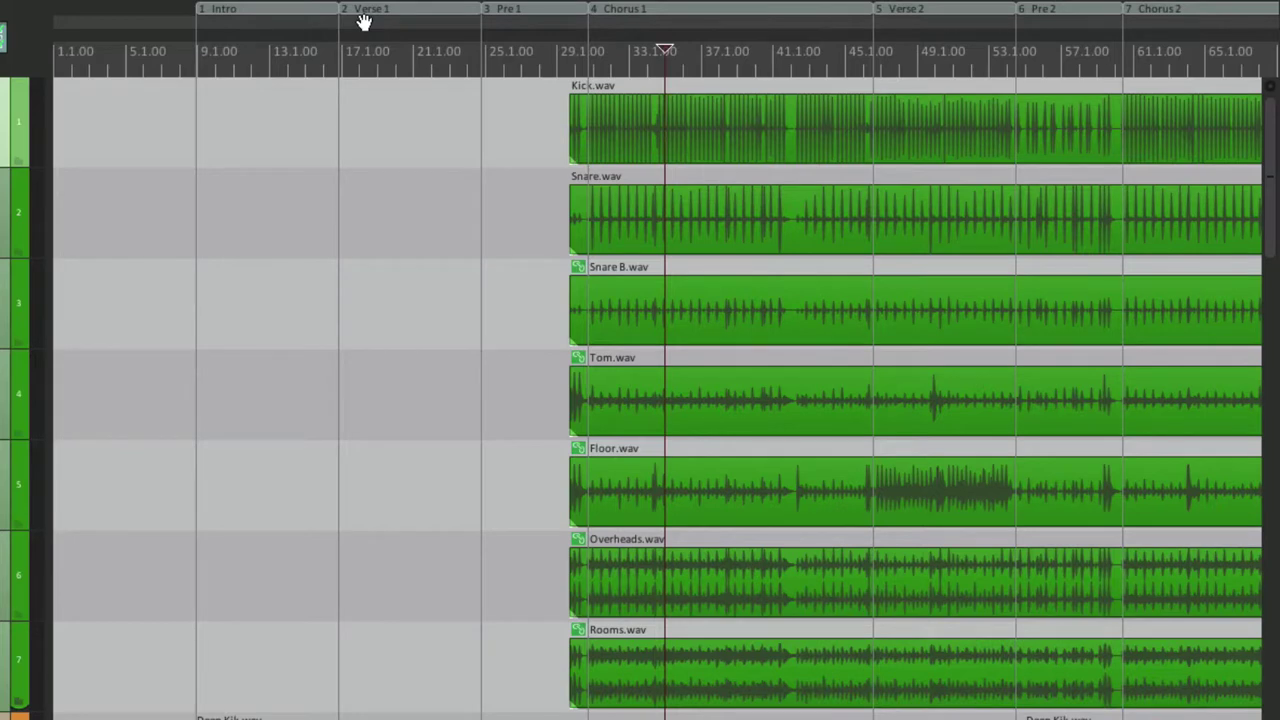
{"action": "key", "text": "super+alt+r"}
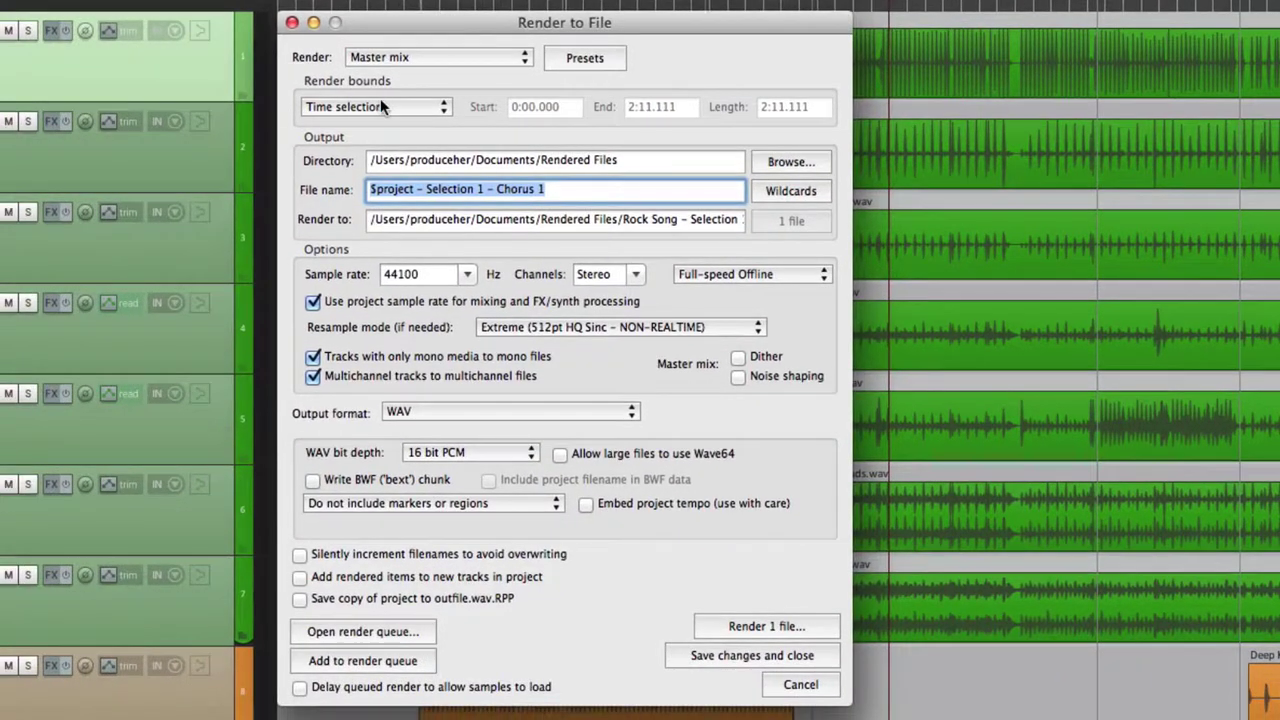
Step: Render the Master mix over all seven Project regions, checking them in Region Manager
{"action": "left_click", "coordinate": [380, 104]}
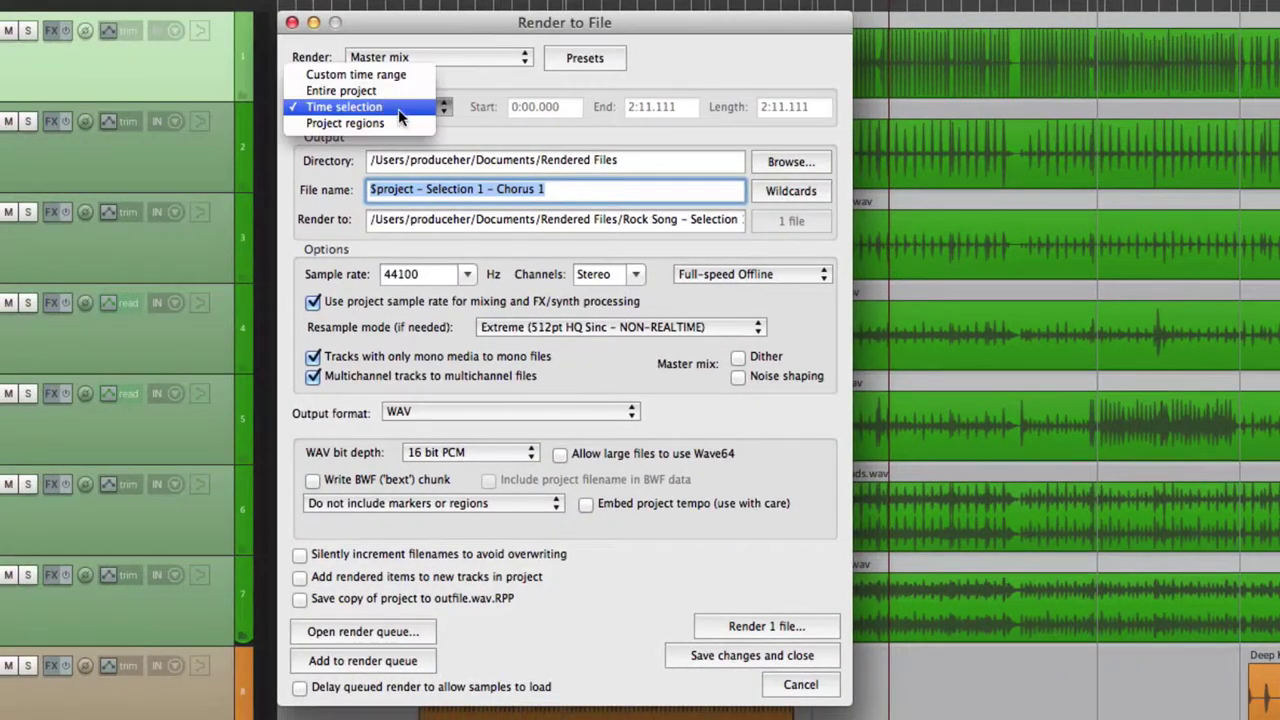
{"action": "left_click", "coordinate": [399, 119]}
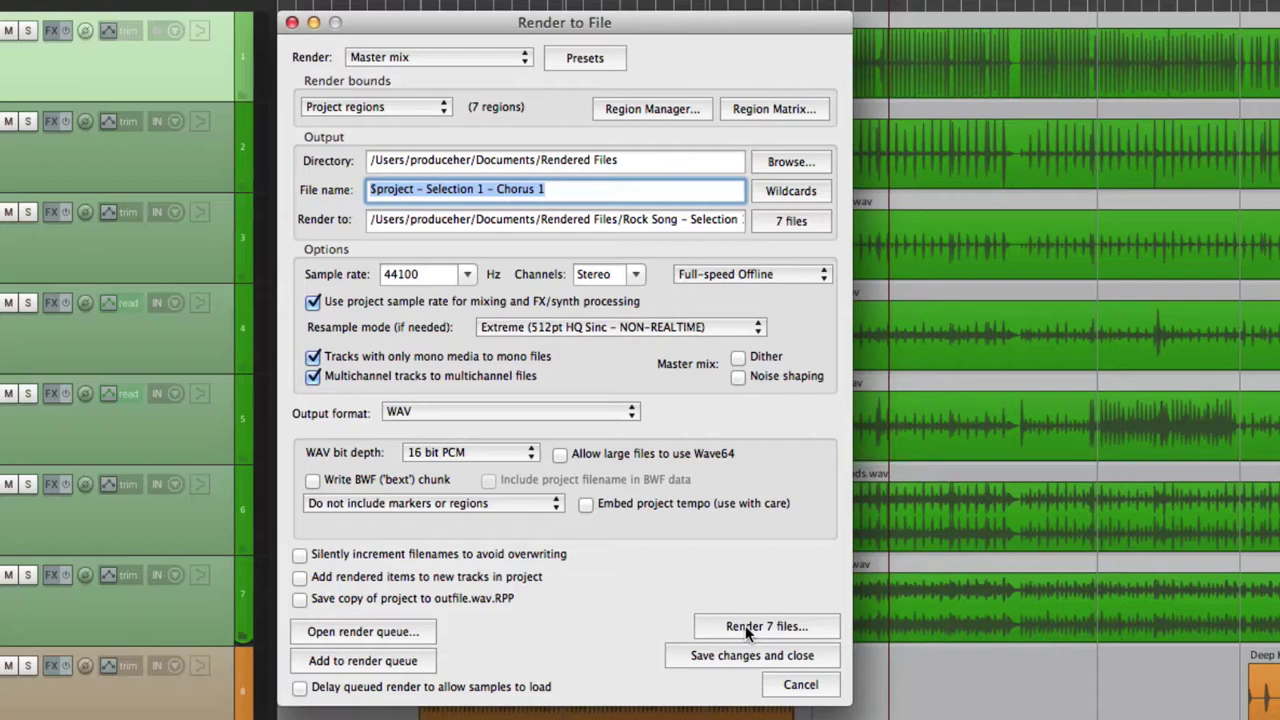
{"action": "left_click", "coordinate": [661, 108]}
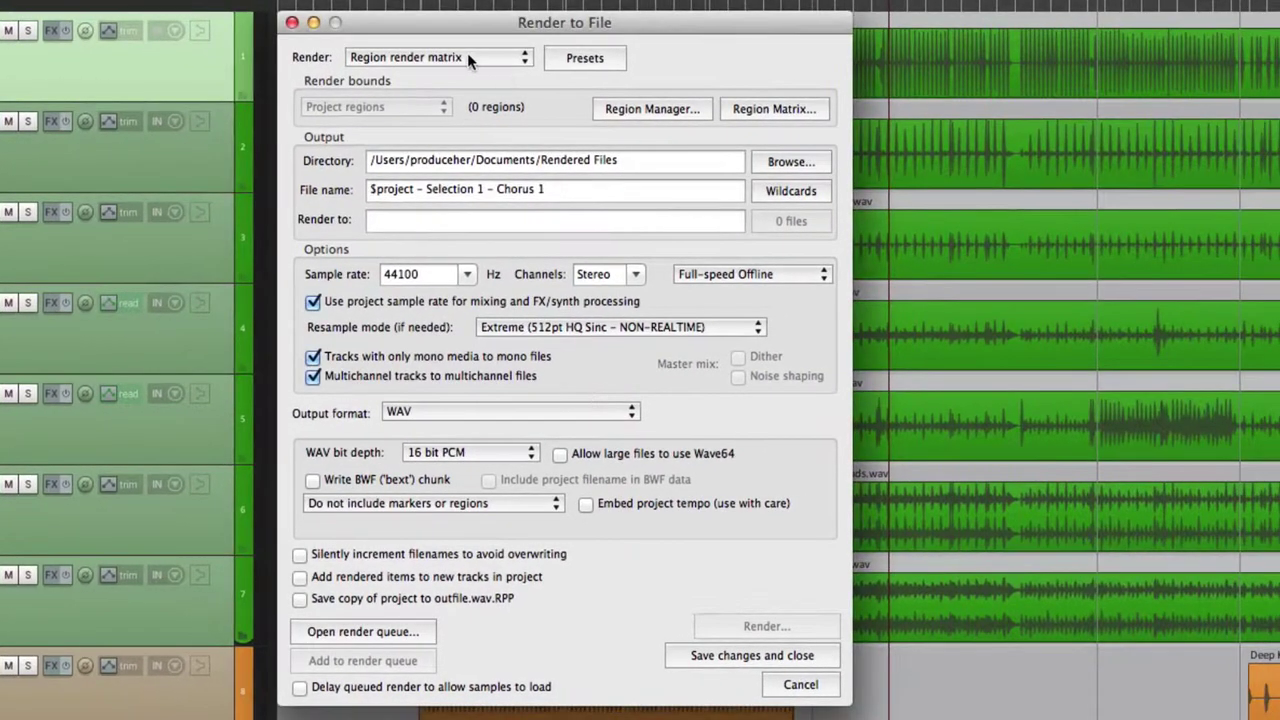
{"action": "left_click", "coordinate": [467, 58]}
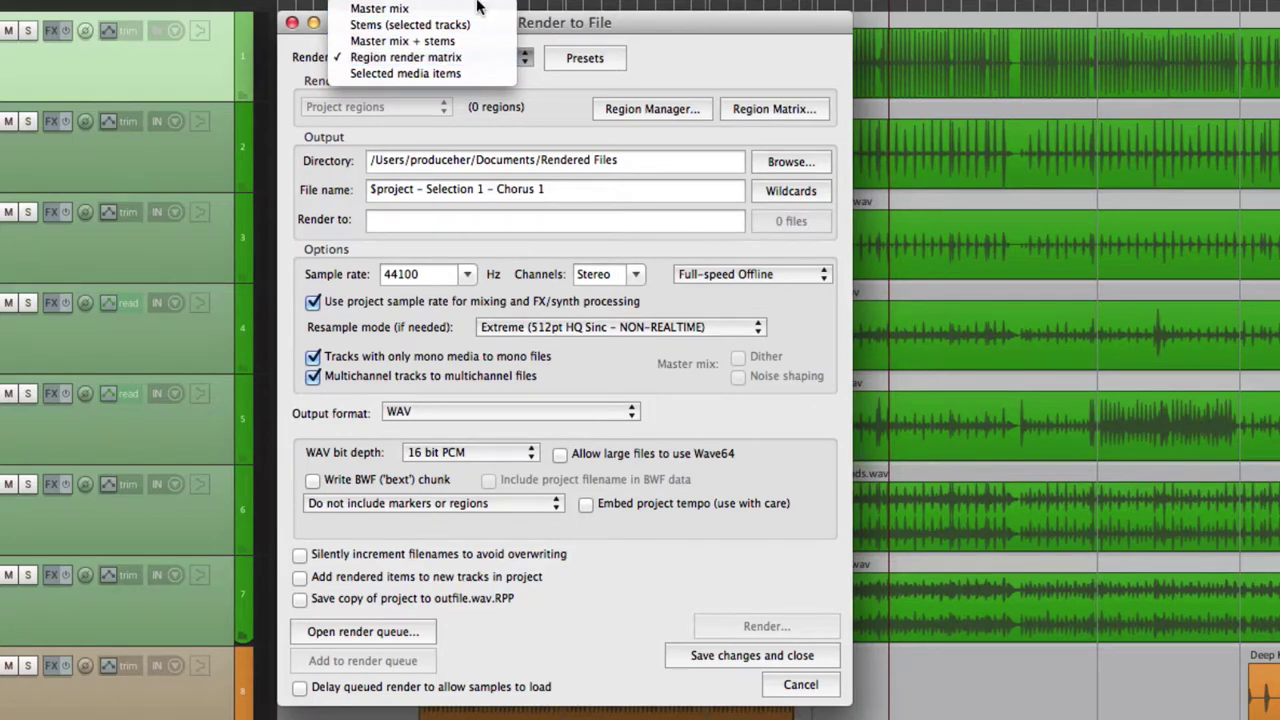
{"action": "left_click", "coordinate": [476, 8]}
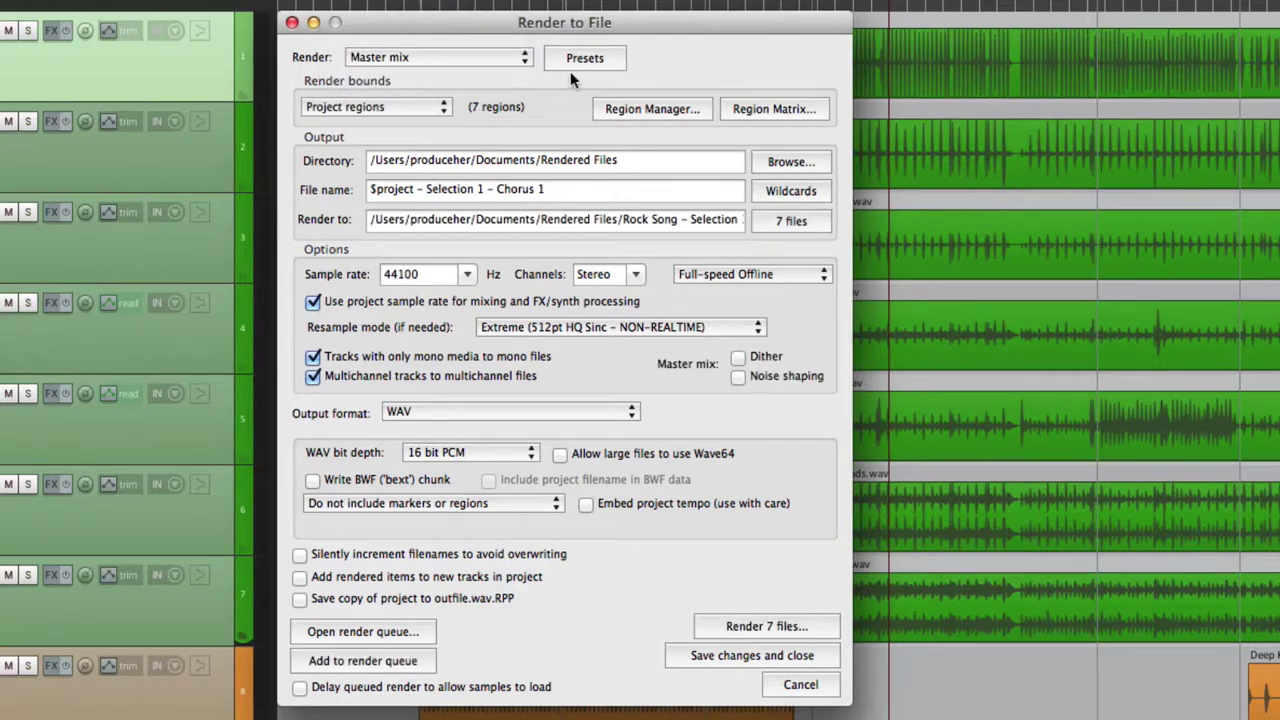
Step: Change the output file name to '$project - $region' using the region wildcard
{"action": "left_click", "coordinate": [548, 191]}
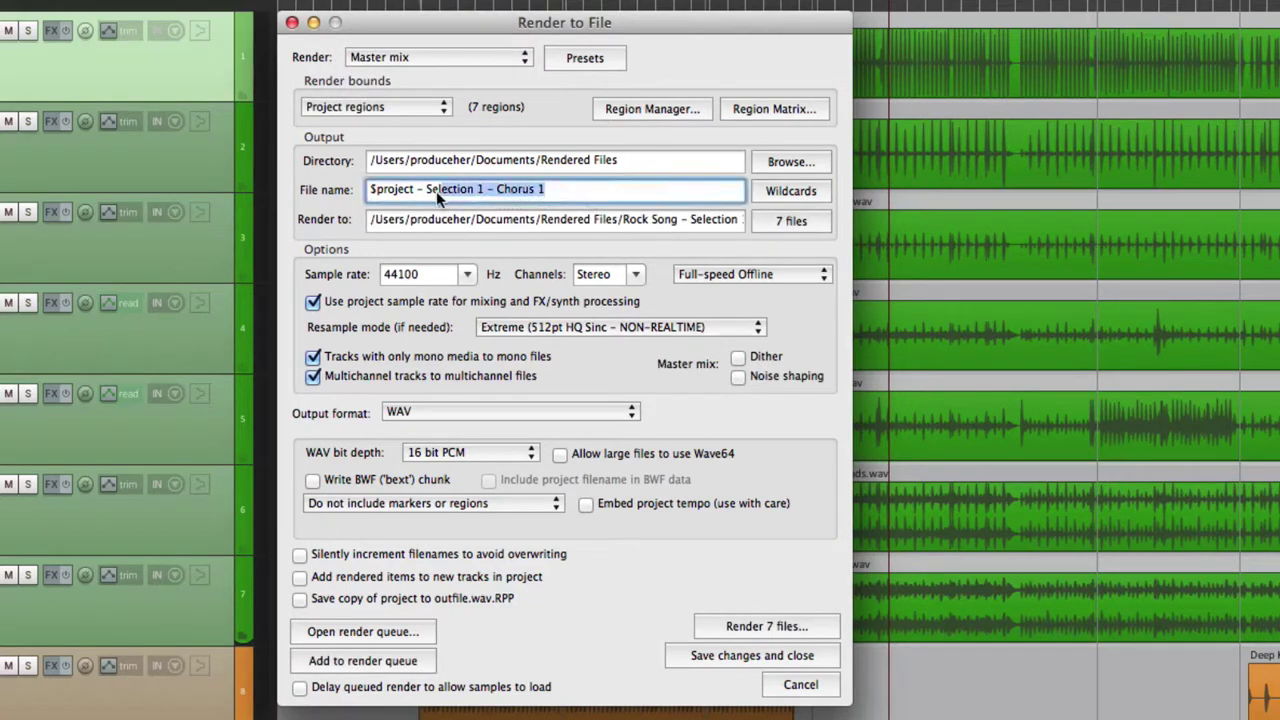
{"action": "key", "text": "BackSpace"}
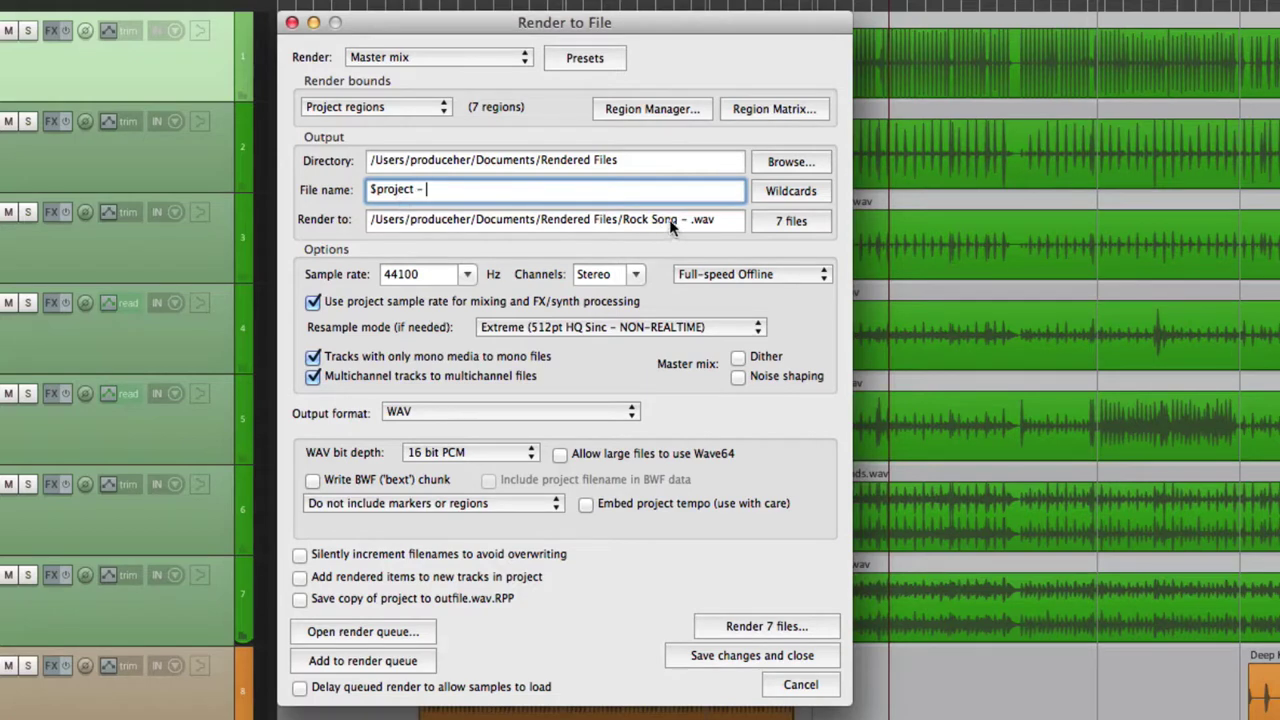
{"action": "left_click", "coordinate": [793, 196]}
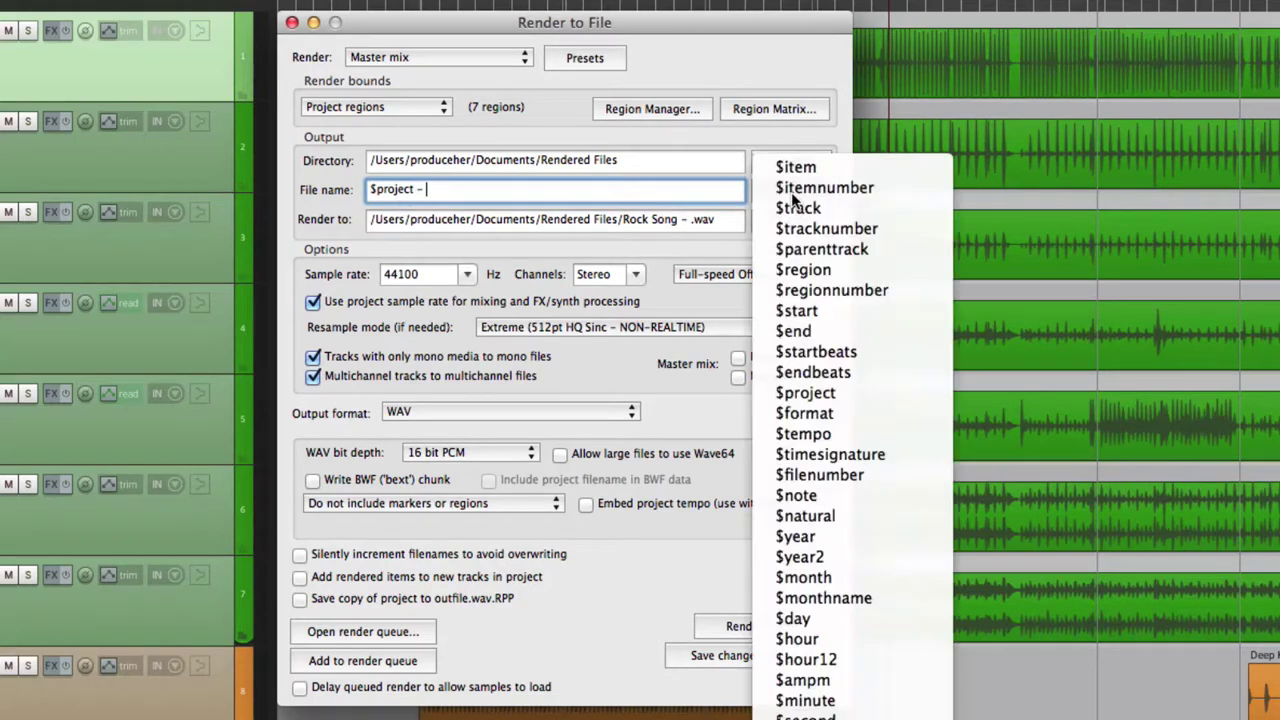
{"action": "left_click", "coordinate": [842, 271]}
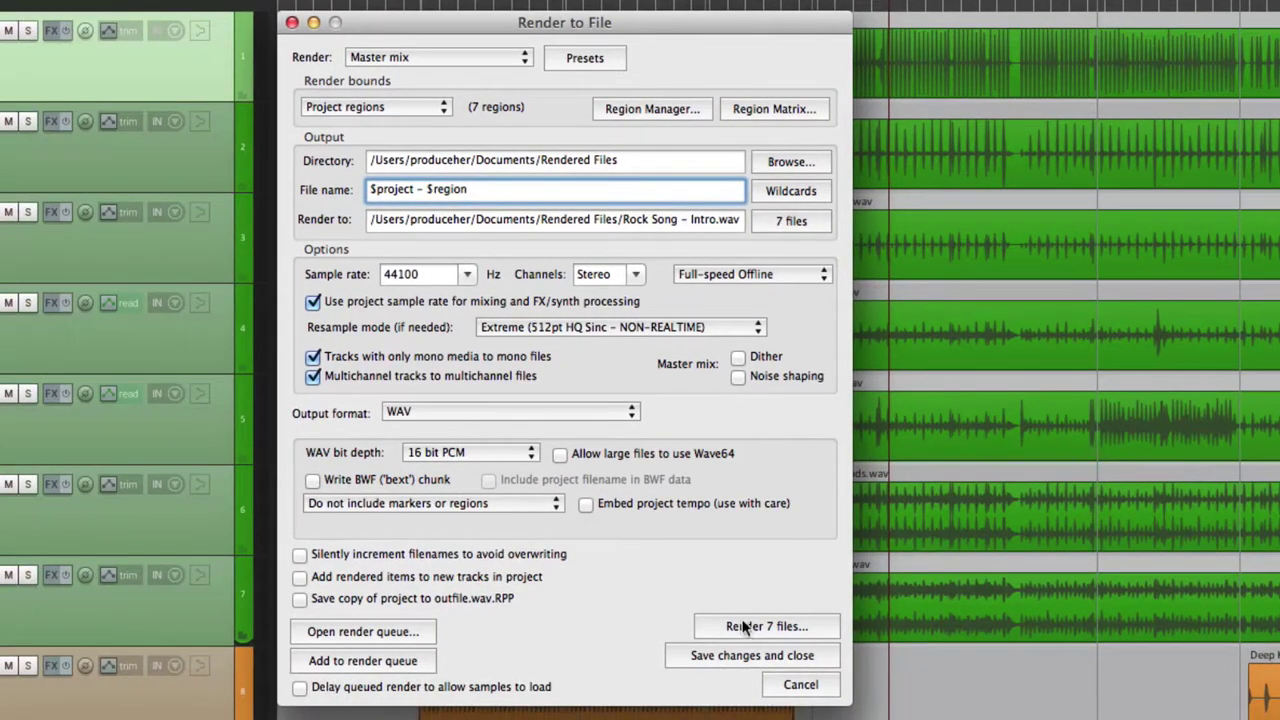
{"action": "left_click", "coordinate": [743, 626]}
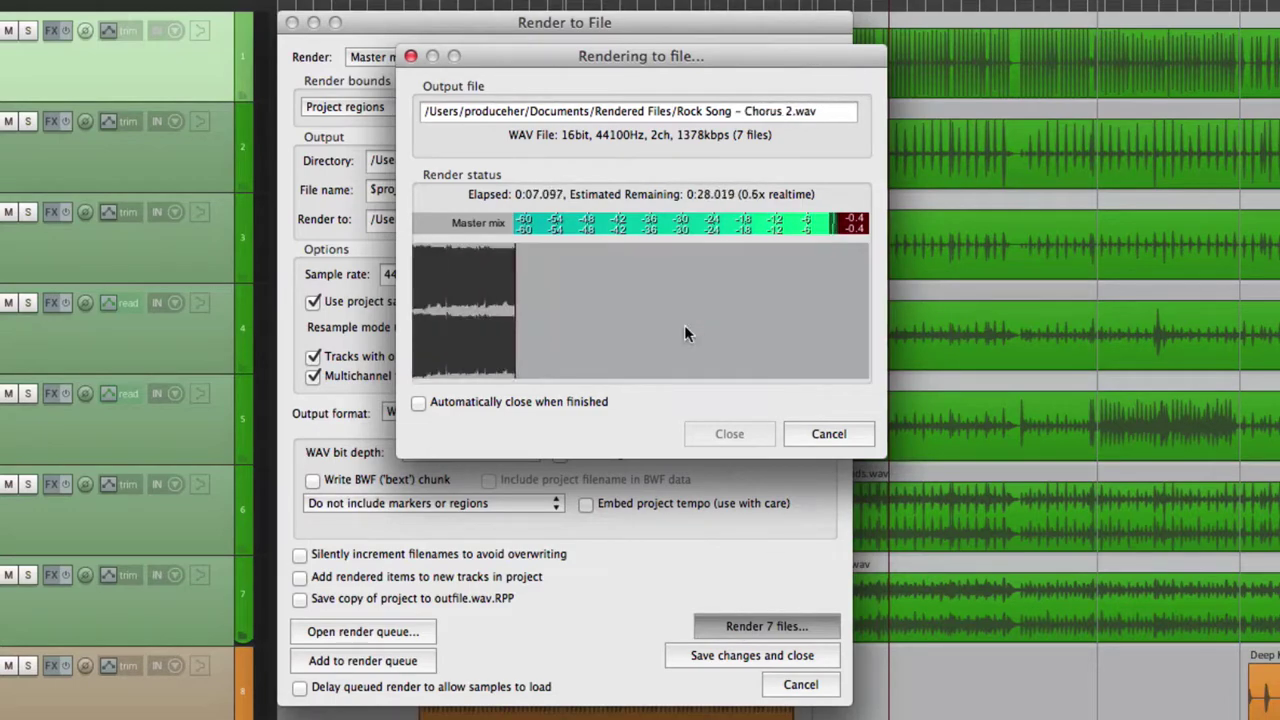
{"action": "left_click", "coordinate": [557, 432]}
{"action": "left_click", "coordinate": [806, 434]}
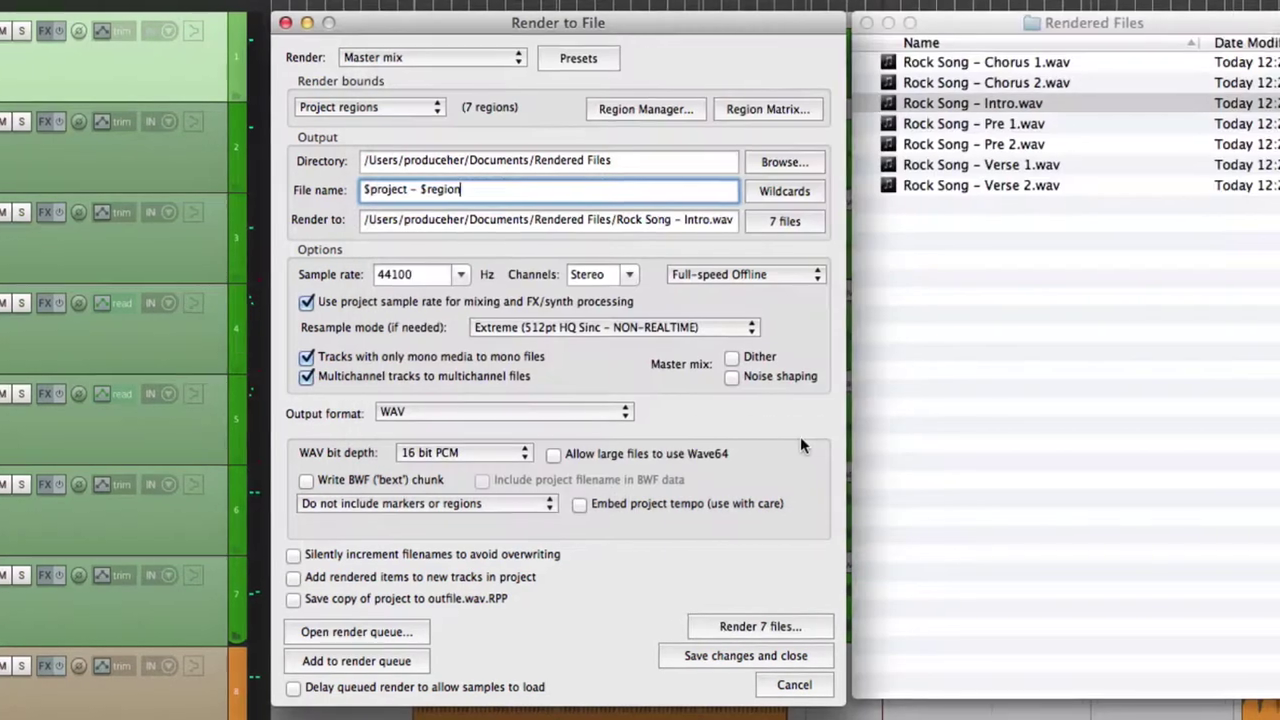
{"action": "left_click", "coordinate": [993, 331]}
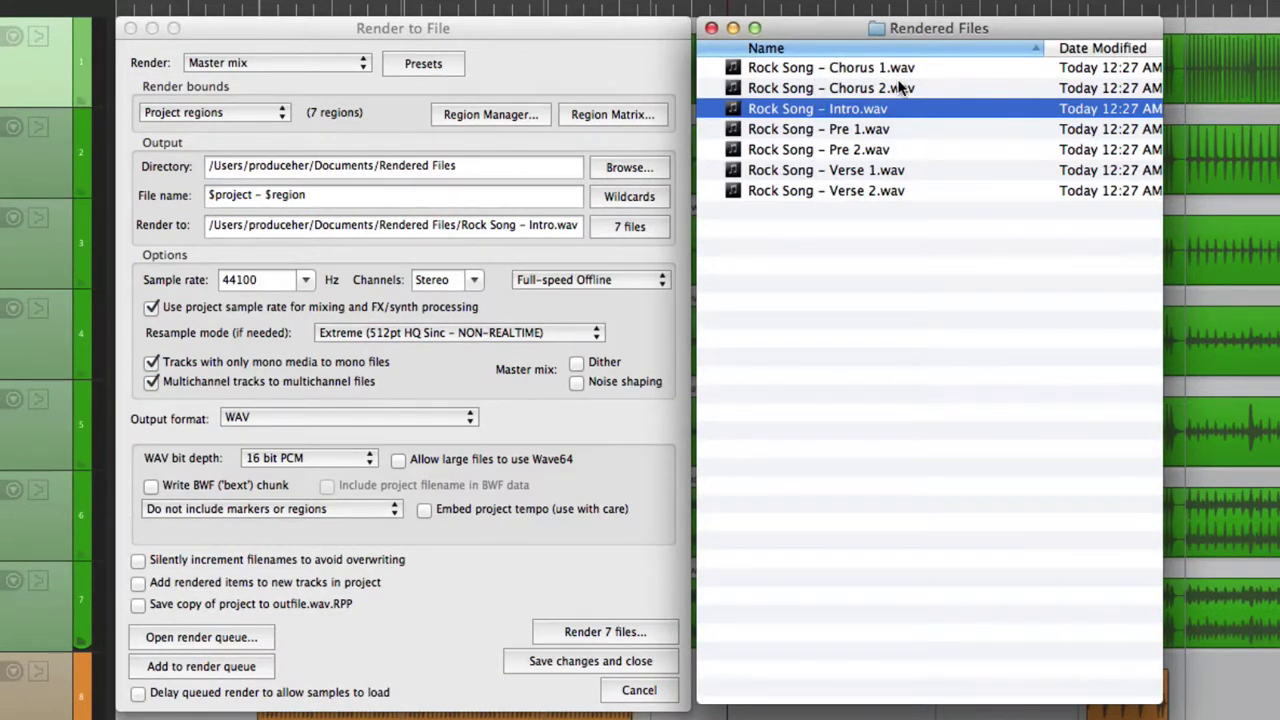
{"action": "left_click", "coordinate": [951, 250]}
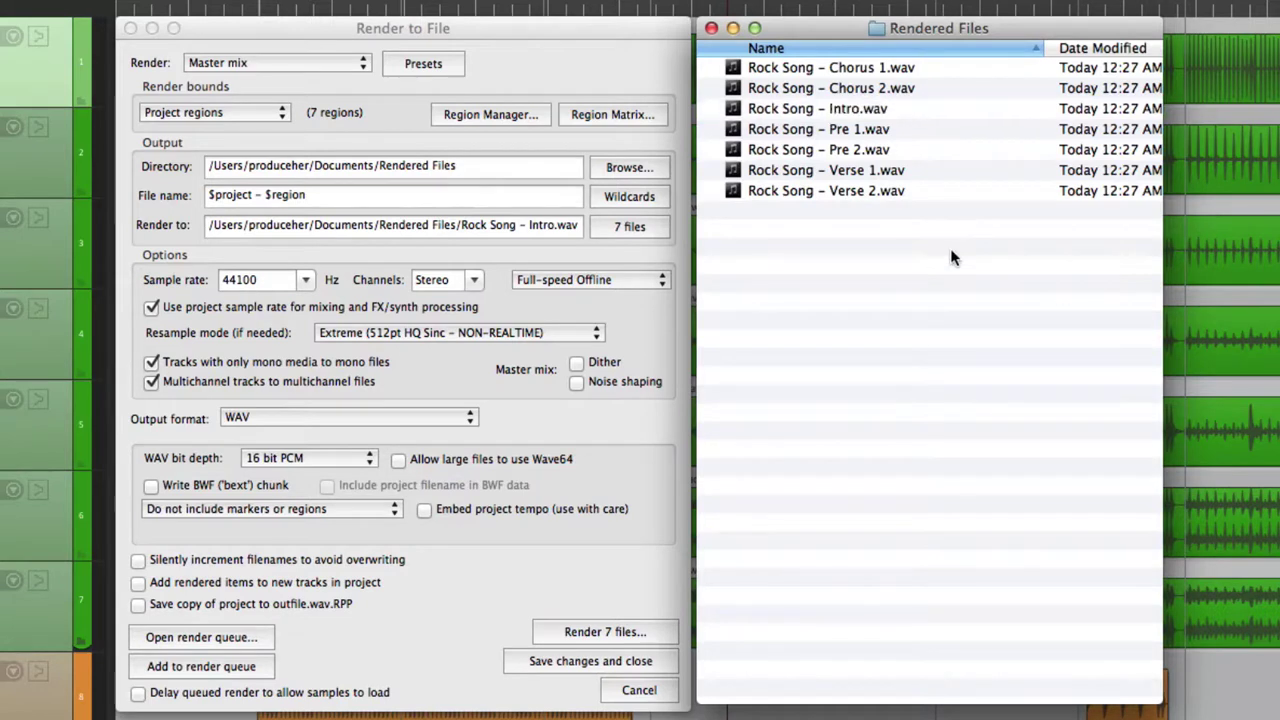
Step: Delete all seven rendered region WAVs and switch the render source to Region render matrix
{"action": "key", "text": "super+a"}
{"action": "key", "text": "super+BackSpace"}
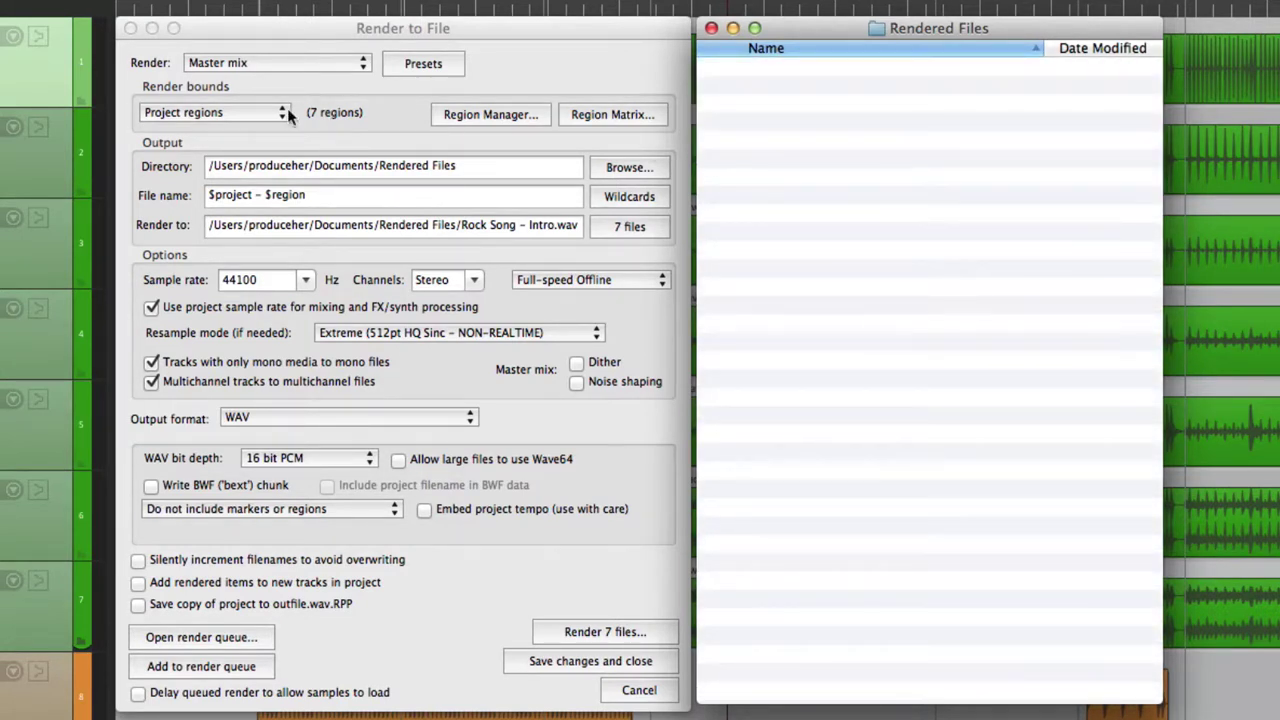
{"action": "left_click", "coordinate": [270, 62]}
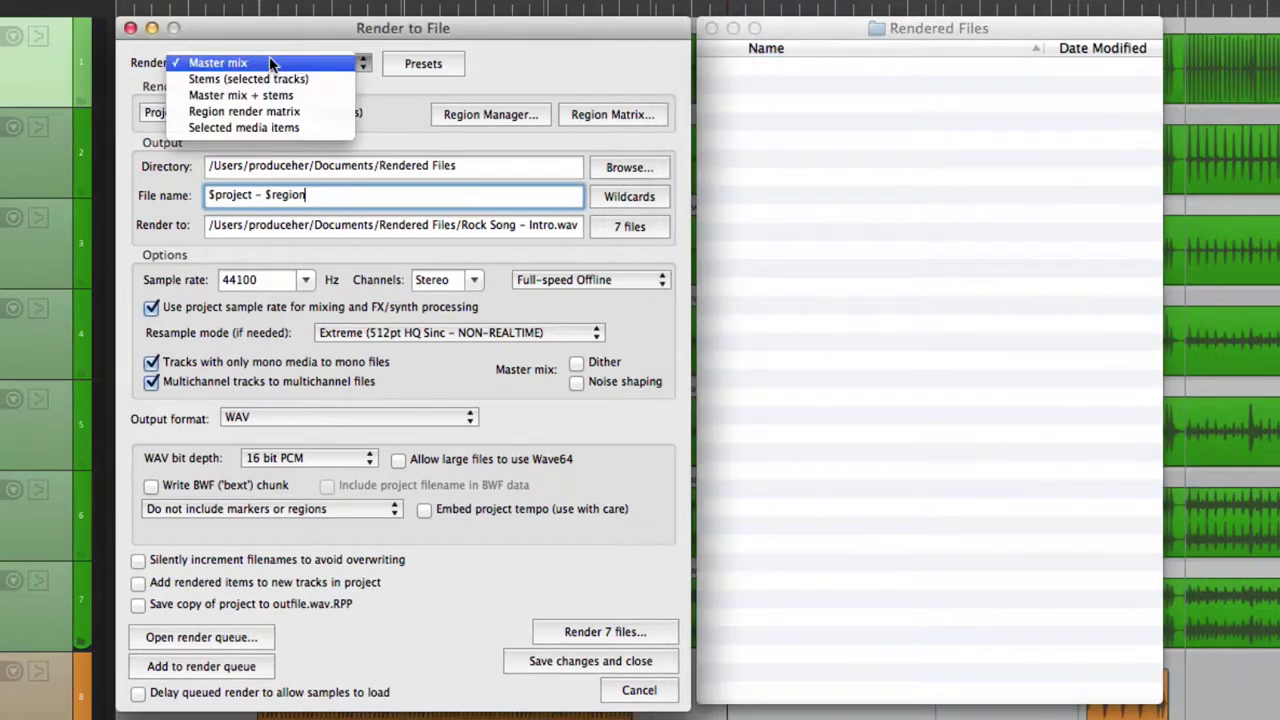
{"action": "left_click", "coordinate": [325, 111]}
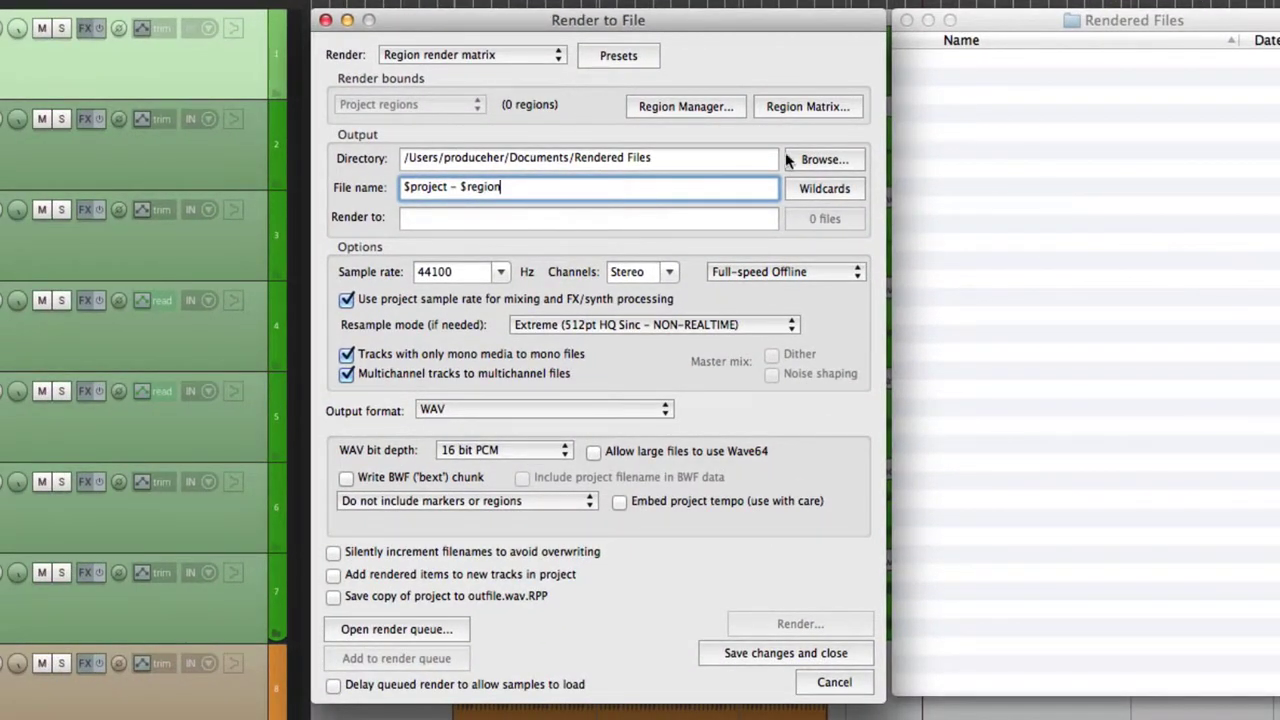
Step: In the Region Render Matrix, tick Intro's Master mix and Verse 1's Kick and Overheads tracks
{"action": "left_click", "coordinate": [808, 105]}
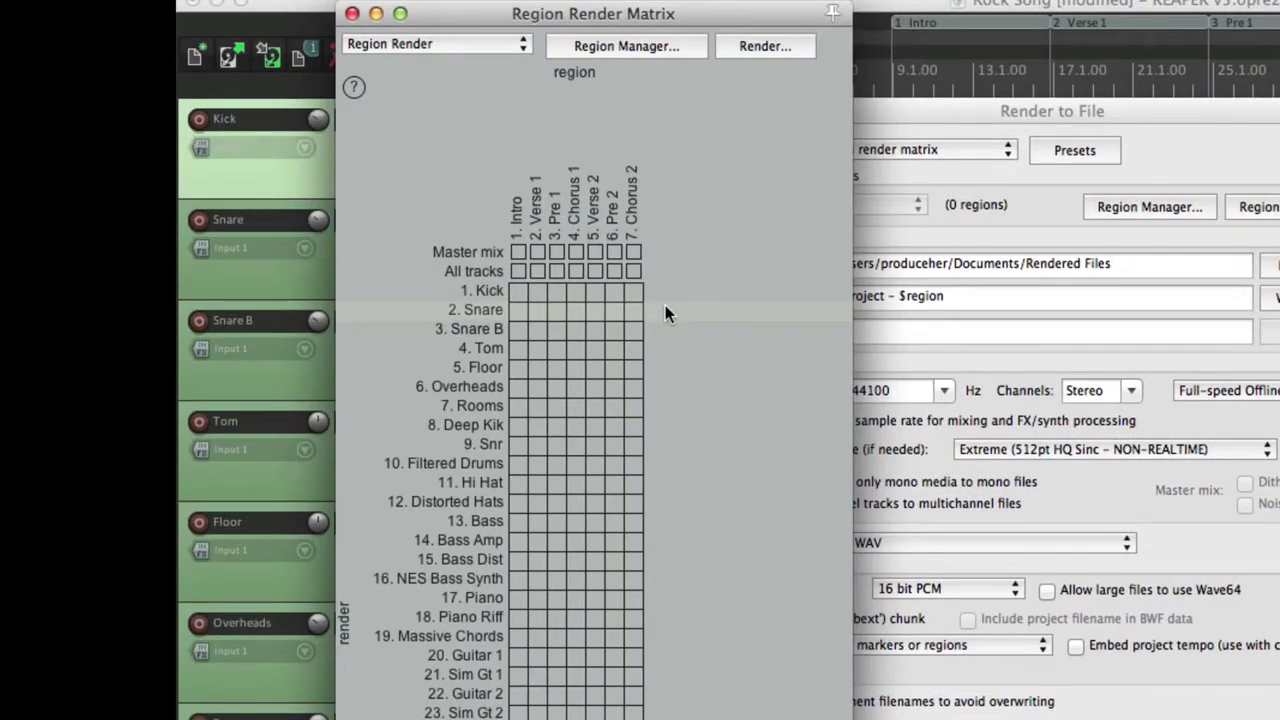
{"action": "left_click", "coordinate": [516, 252]}
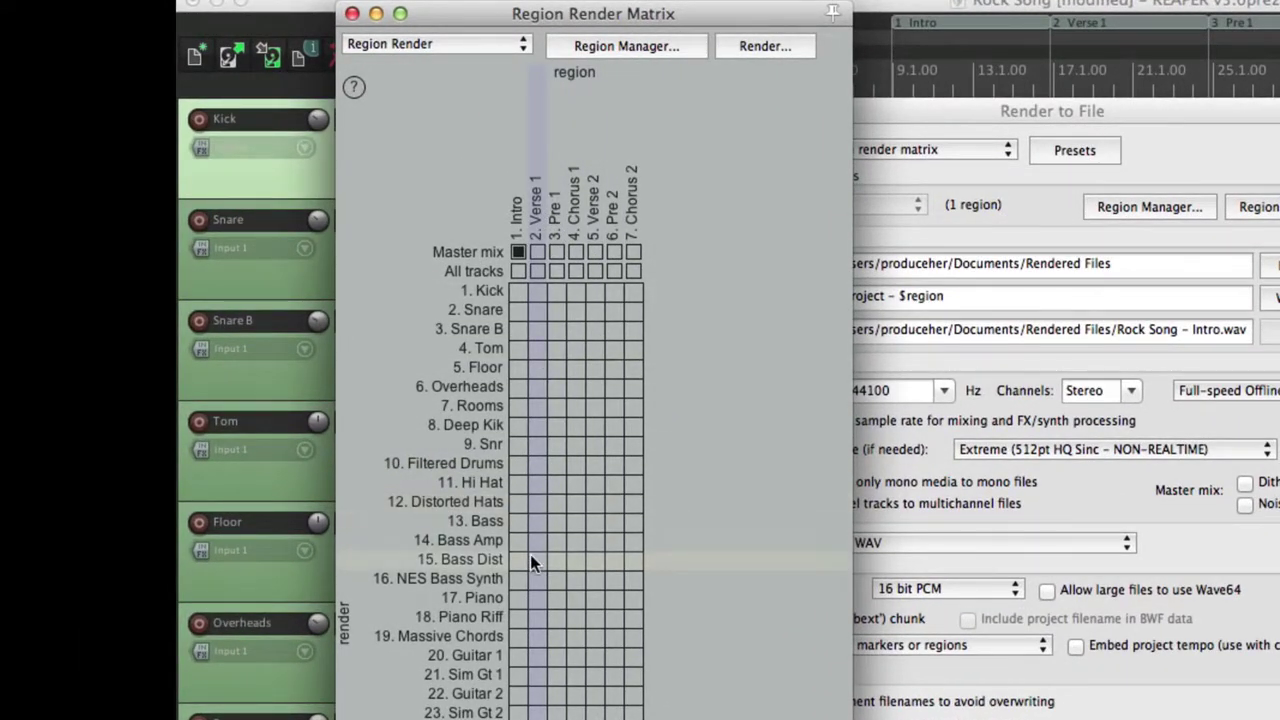
{"action": "left_click", "coordinate": [538, 271]}
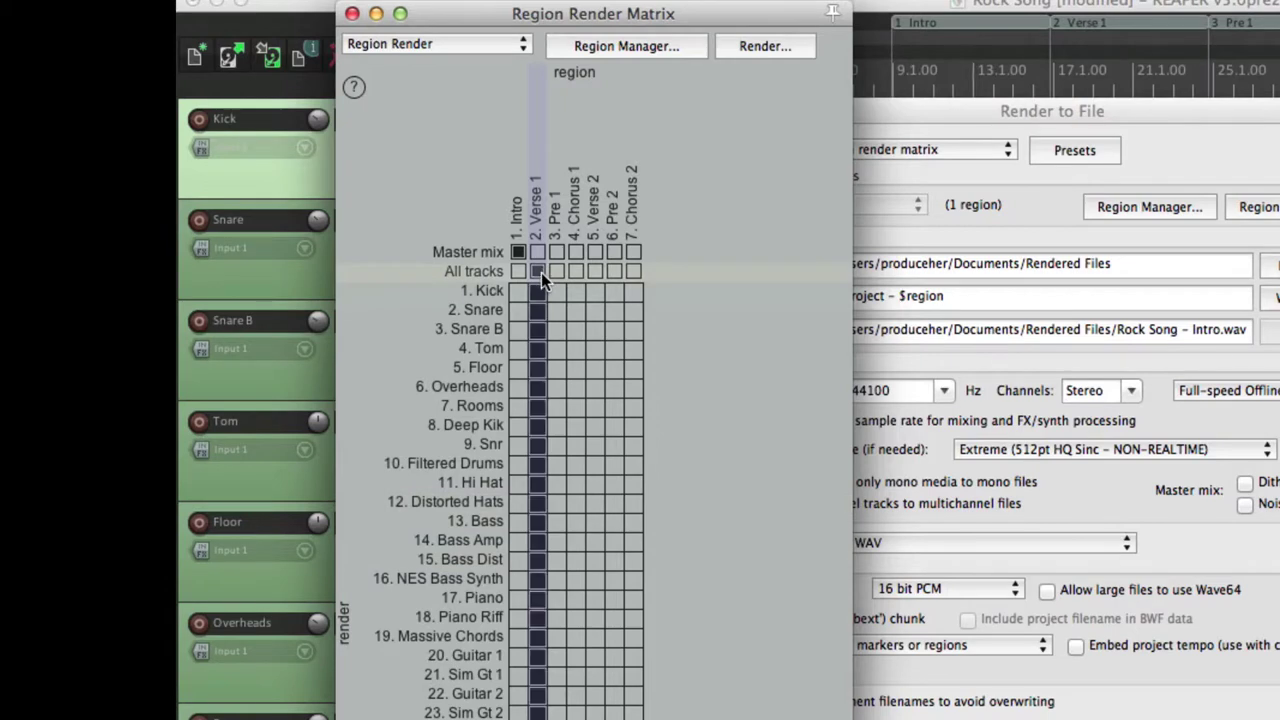
{"action": "left_click", "coordinate": [539, 271]}
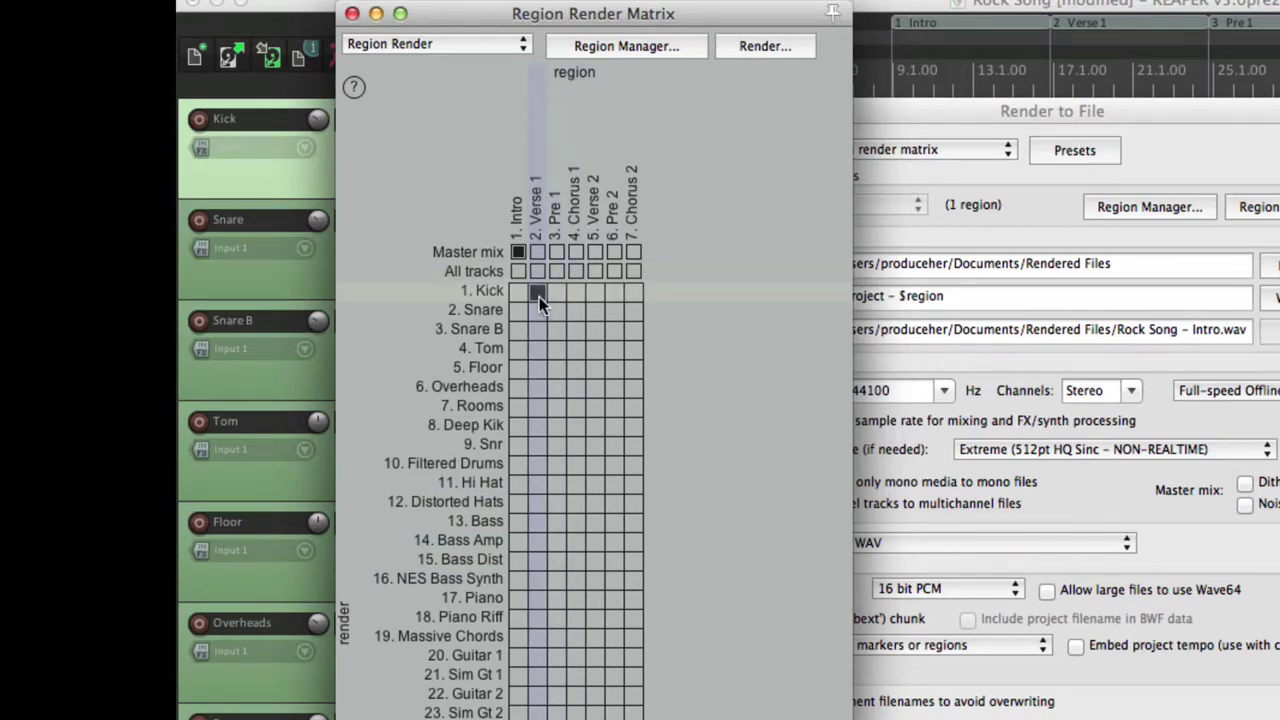
{"action": "left_click", "coordinate": [539, 293]}
{"action": "left_click", "coordinate": [538, 387]}
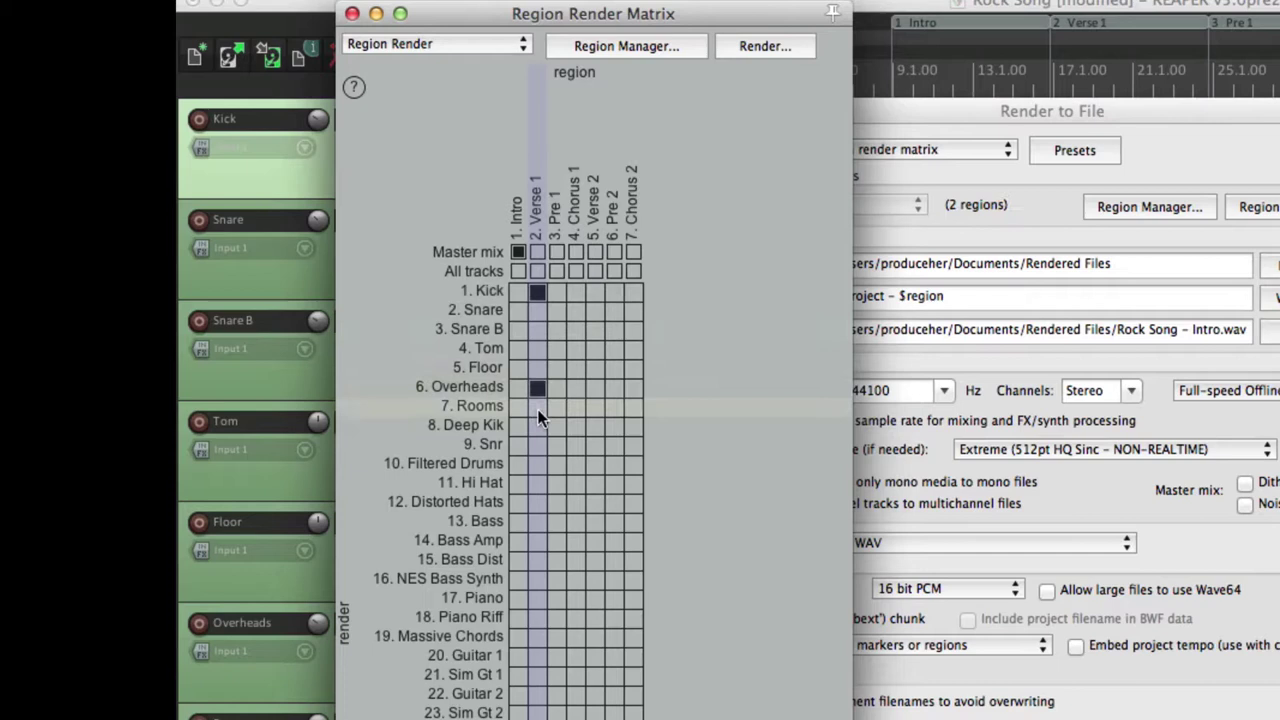
Step: Tick Rooms for Verse 1, and Hi Hat, Bass, Bass Amp and Bass Dist for Chorus 1
{"action": "left_click", "coordinate": [537, 406]}
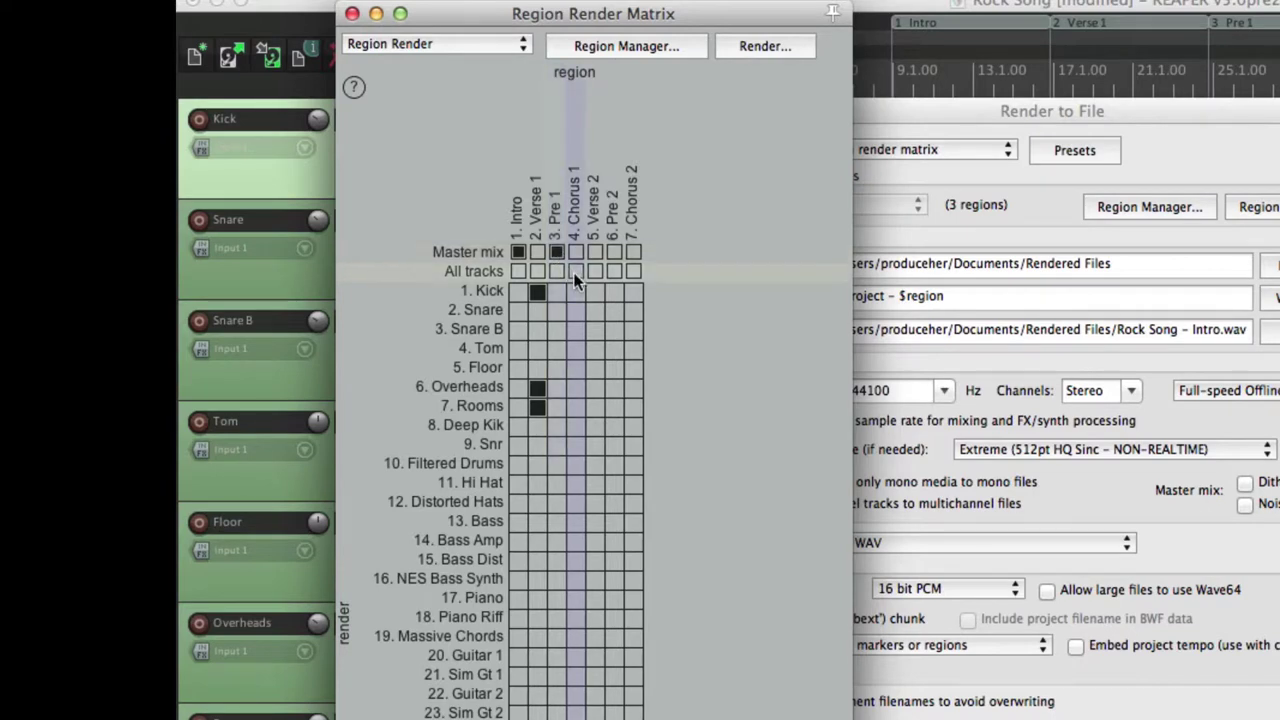
{"action": "left_click", "coordinate": [576, 484]}
{"action": "left_click", "coordinate": [571, 521]}
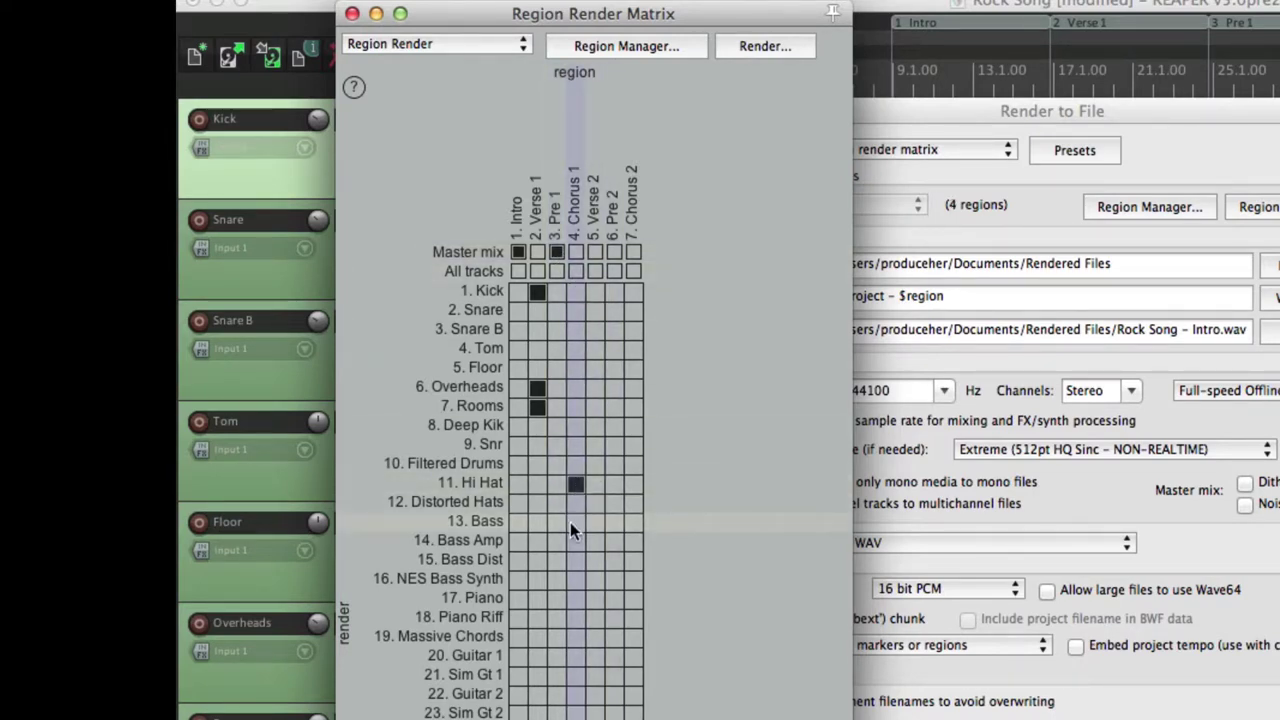
{"action": "left_click", "coordinate": [575, 540]}
{"action": "left_click", "coordinate": [575, 559]}
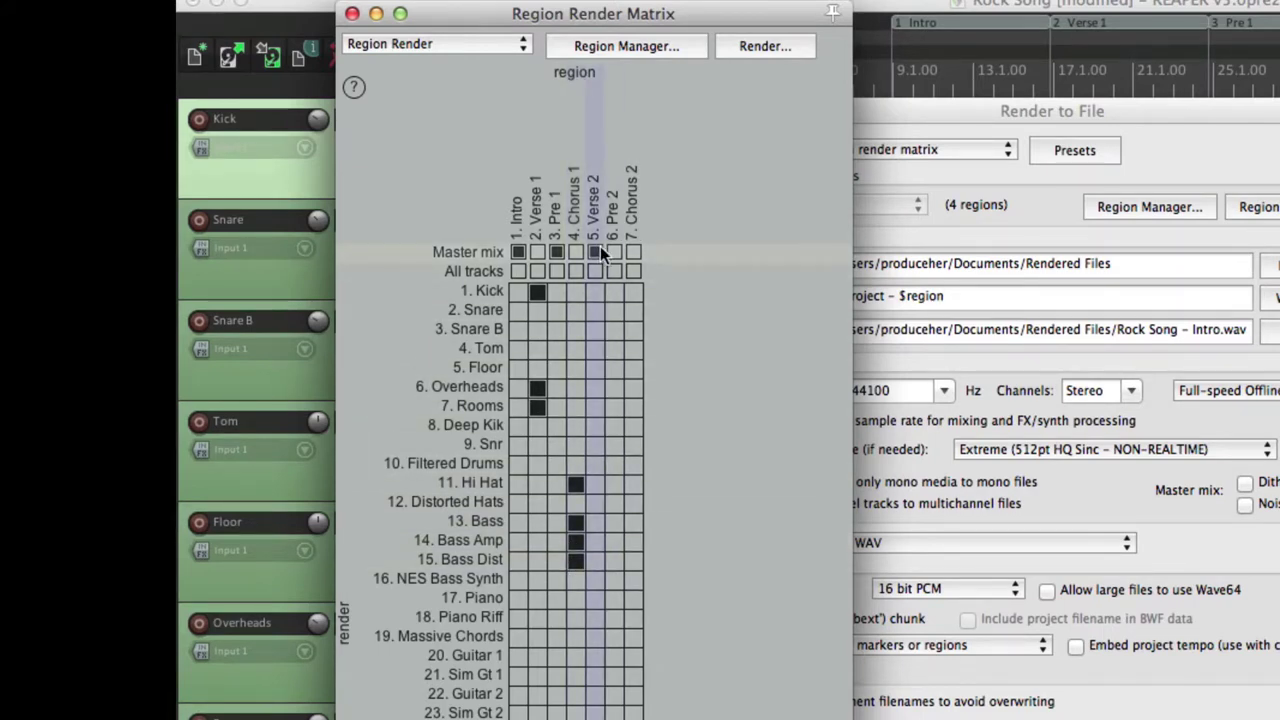
Step: Tick Verse 2 master mix, Guitar 1–Chrs Guitar 2 for Pre 2, and Verse Vox–Harm 5 for Chorus 2
{"action": "left_click", "coordinate": [597, 252]}
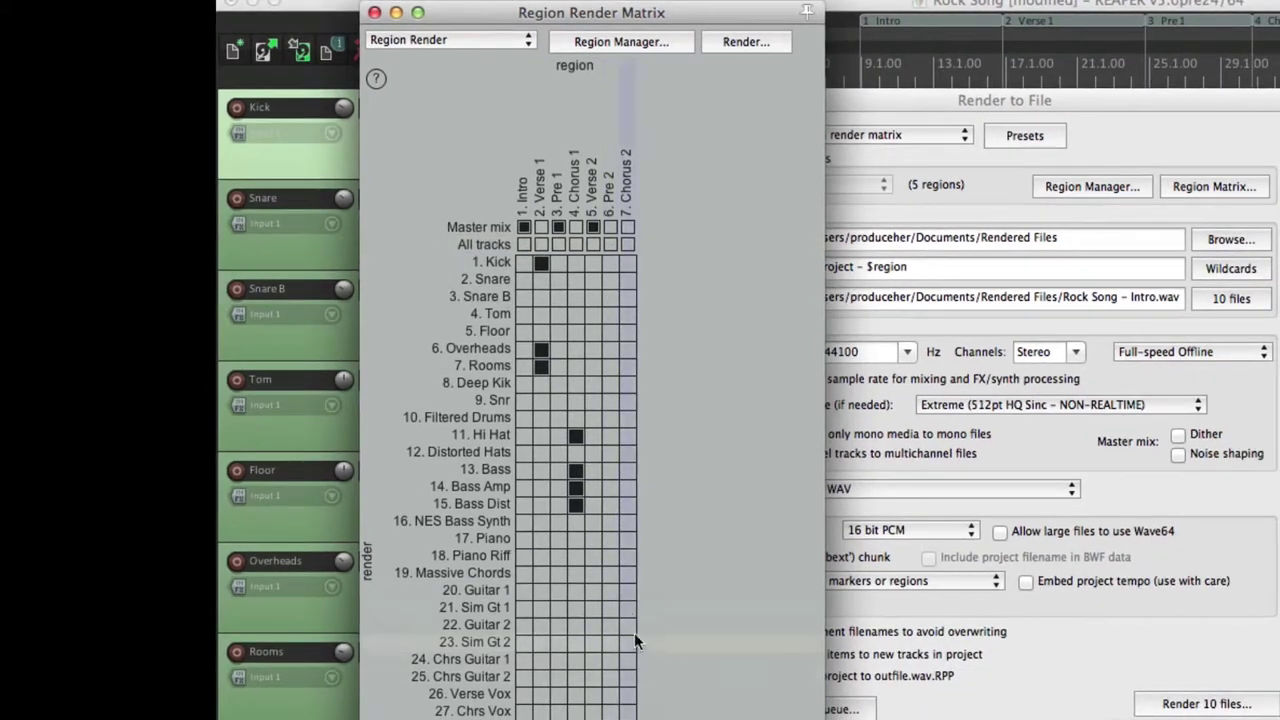
{"action": "left_click_drag", "start_coordinate": [605, 590], "coordinate": [608, 690]}
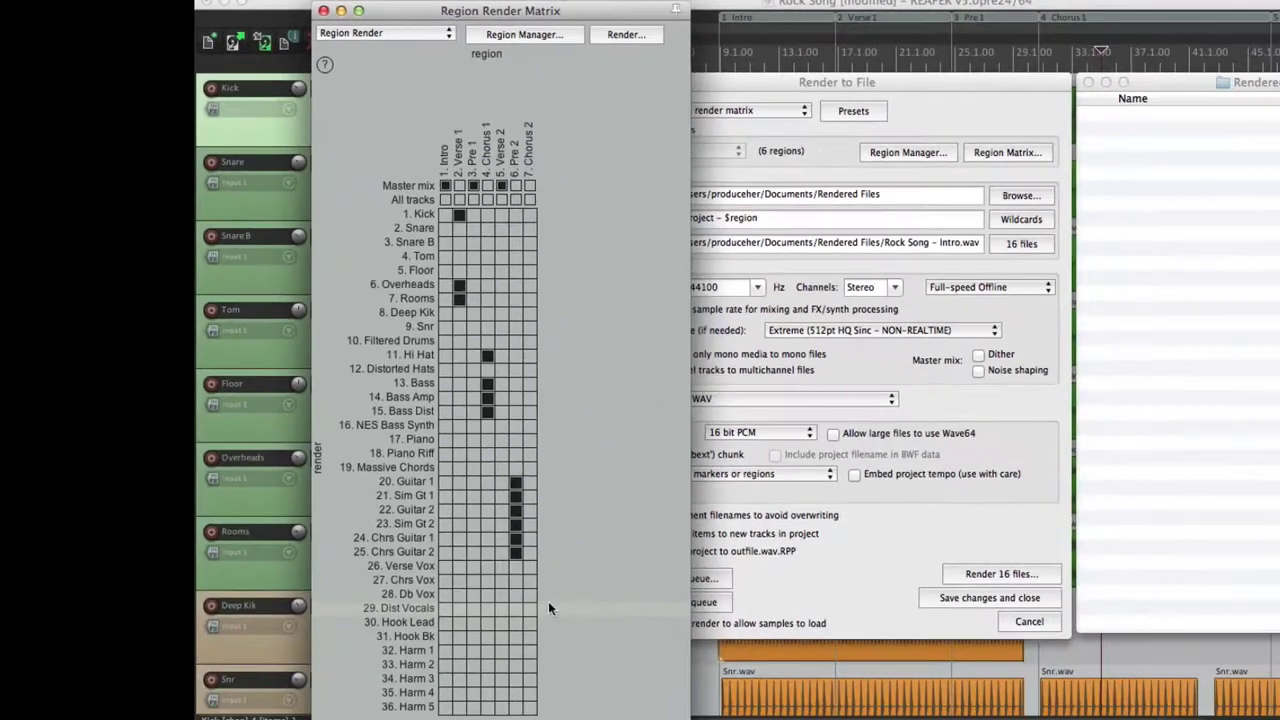
{"action": "mouse_move", "coordinate": [528, 568]}
{"action": "left_mouse_down"}
{"action": "mouse_move", "coordinate": [529, 695]}
{"action": "mouse_move", "coordinate": [560, 707]}
{"action": "left_mouse_up"}
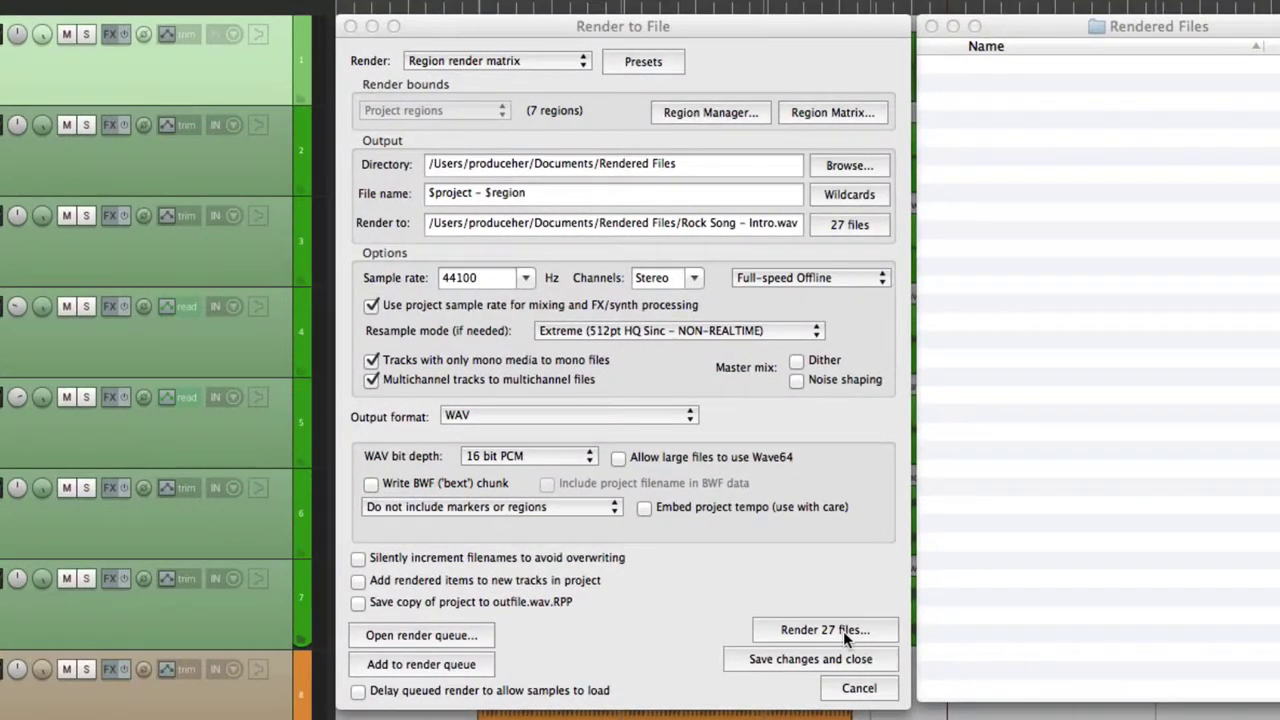
Step: Change the output file name pattern to "$project - $region - $track" using the $track wildcard
{"action": "left_click", "coordinate": [620, 195]}
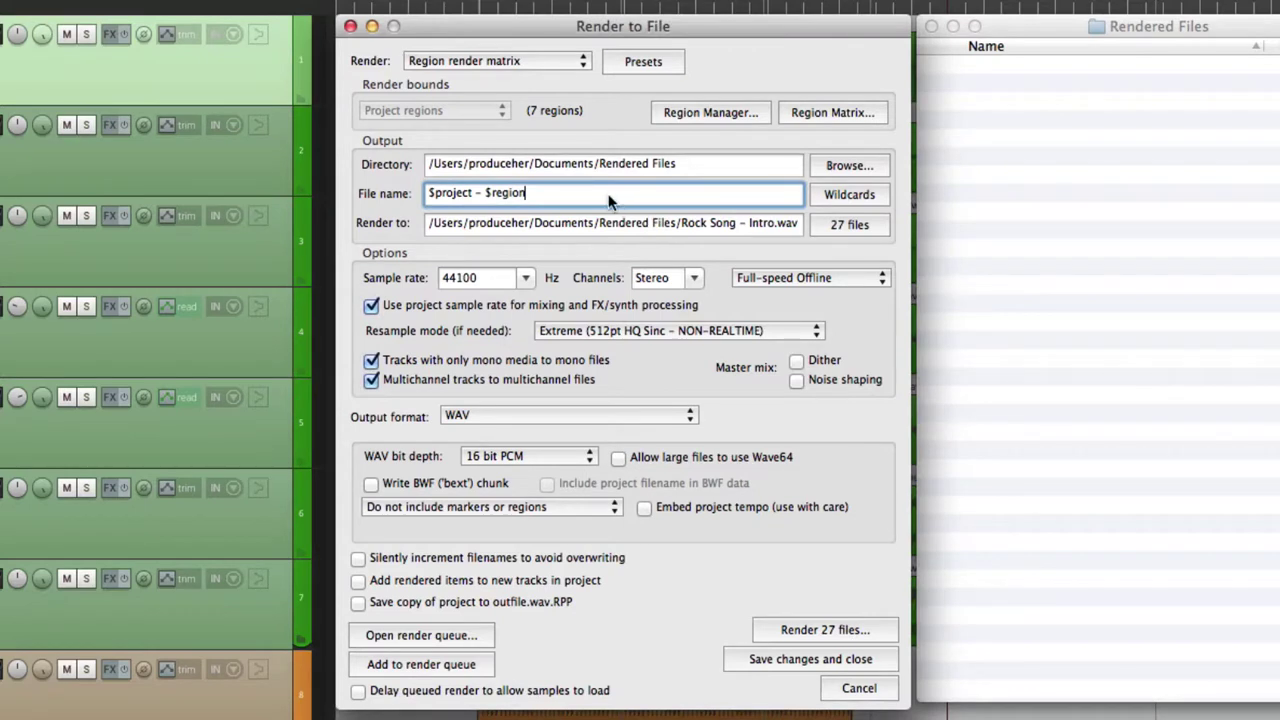
{"action": "type", "text": "-"}
{"action": "left_click", "coordinate": [877, 198]}
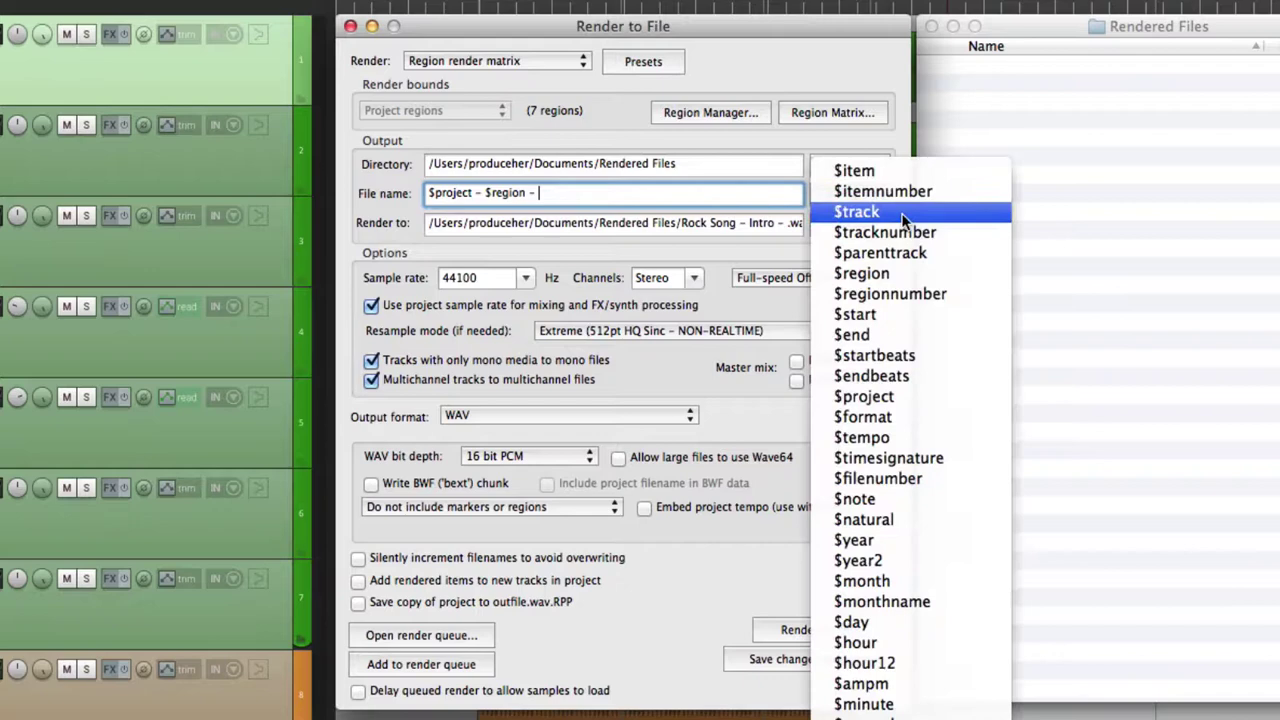
{"action": "left_click", "coordinate": [858, 211]}
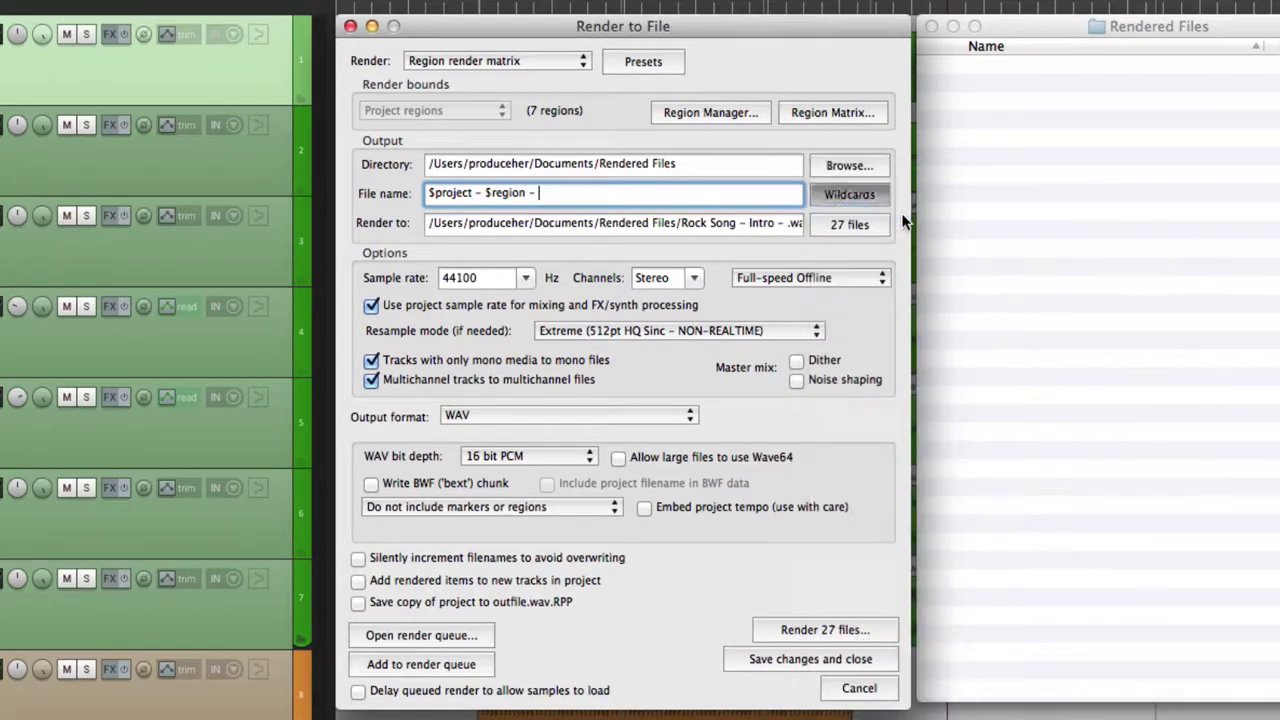
Step: Render all 27 files, then inspect results like "Rock Song - Intro - master.wav" in Rendered Files
{"action": "left_click", "coordinate": [800, 629]}
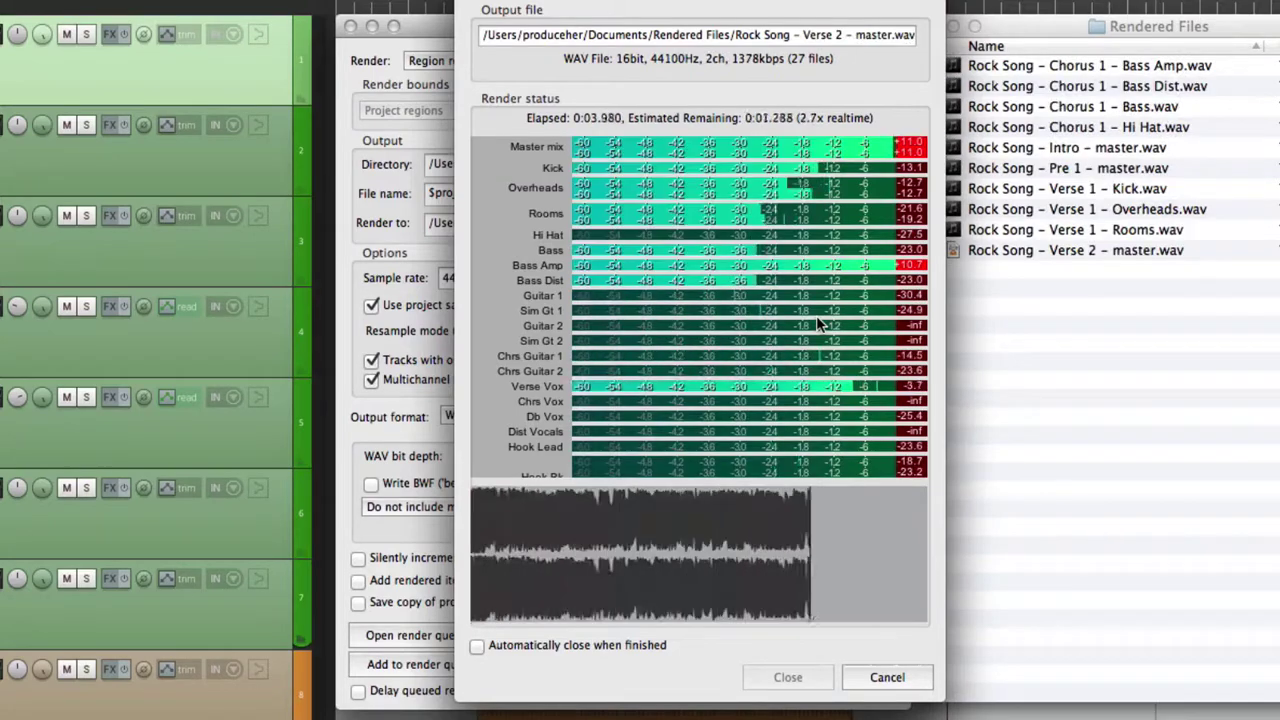
{"action": "left_click", "coordinate": [788, 677]}
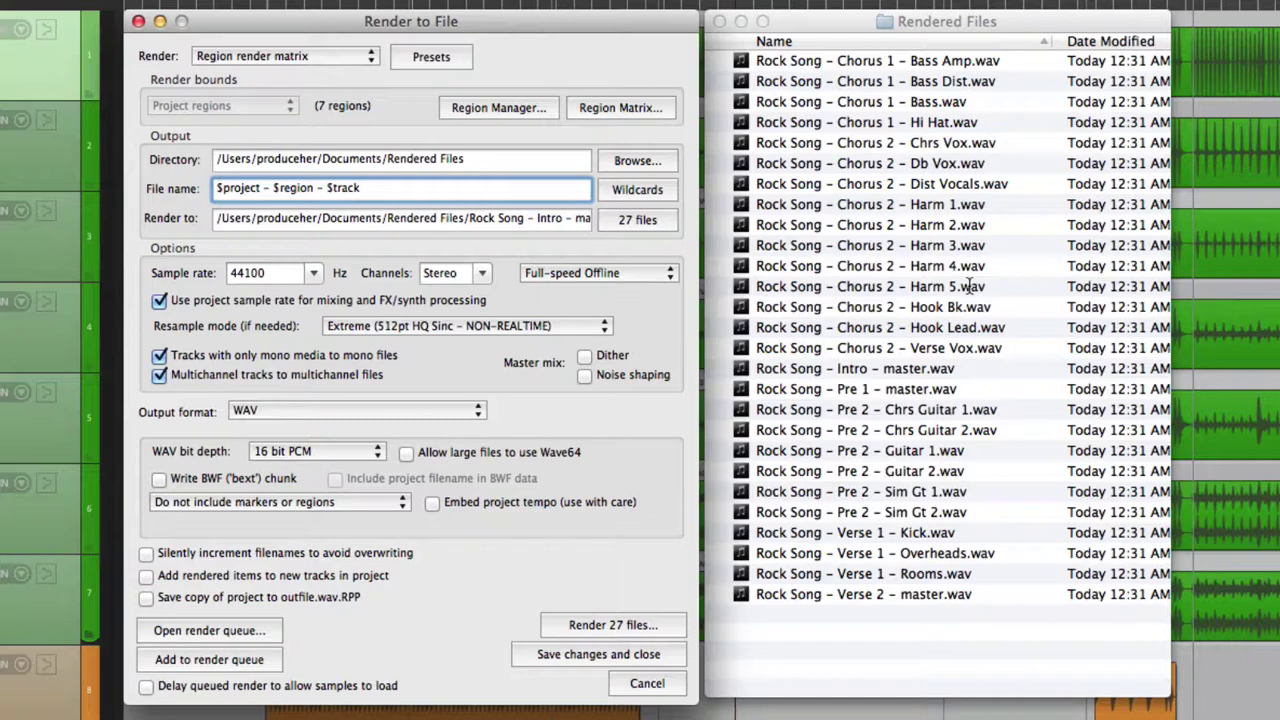
{"action": "left_click", "coordinate": [972, 386]}
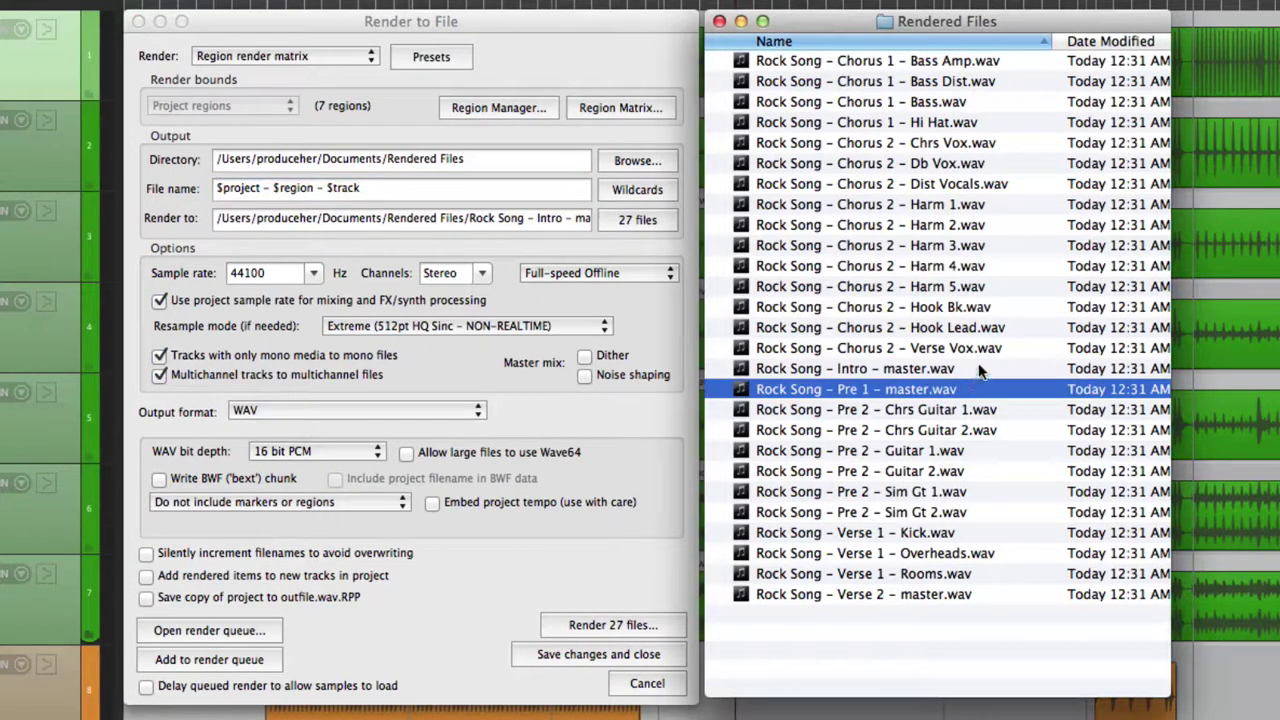
{"action": "left_click", "coordinate": [978, 370]}
{"action": "left_click", "coordinate": [978, 392]}
{"action": "left_click", "coordinate": [918, 624]}
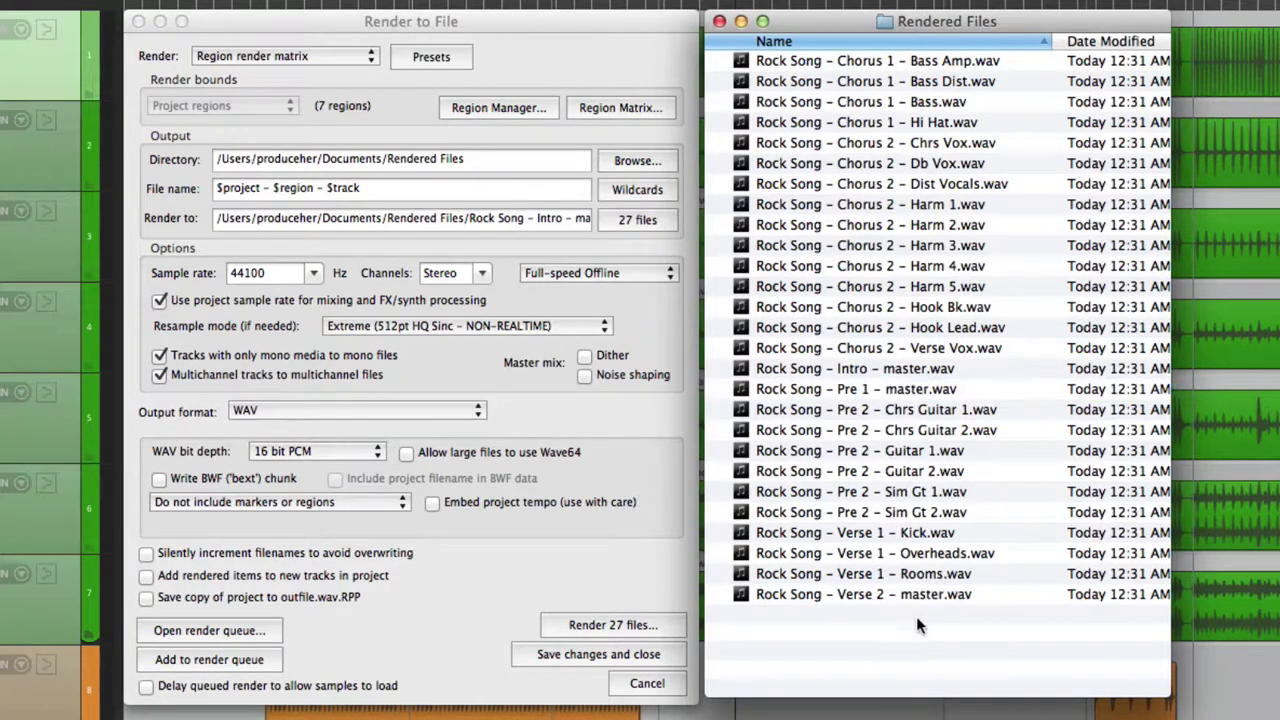